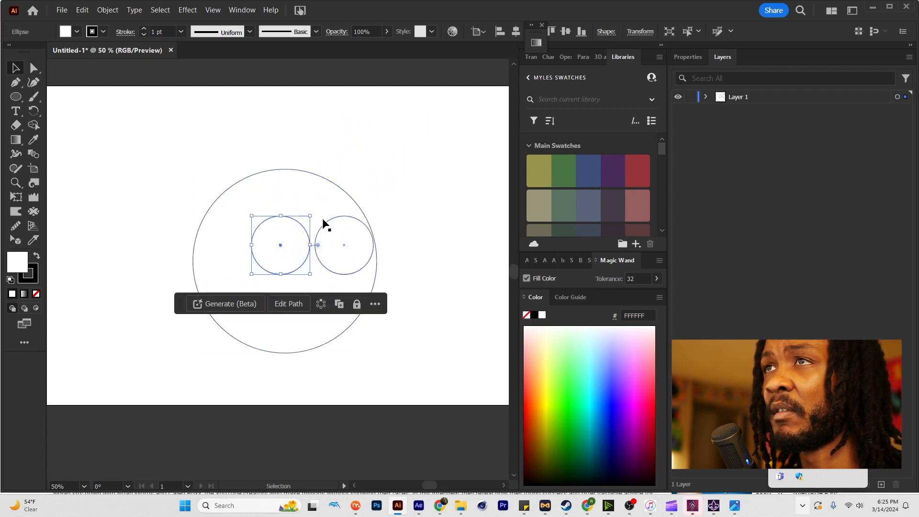
Reshape the large head circle by extending its lowest anchor down and right for a chin and moving its right anchor slightly inward.
key("a")
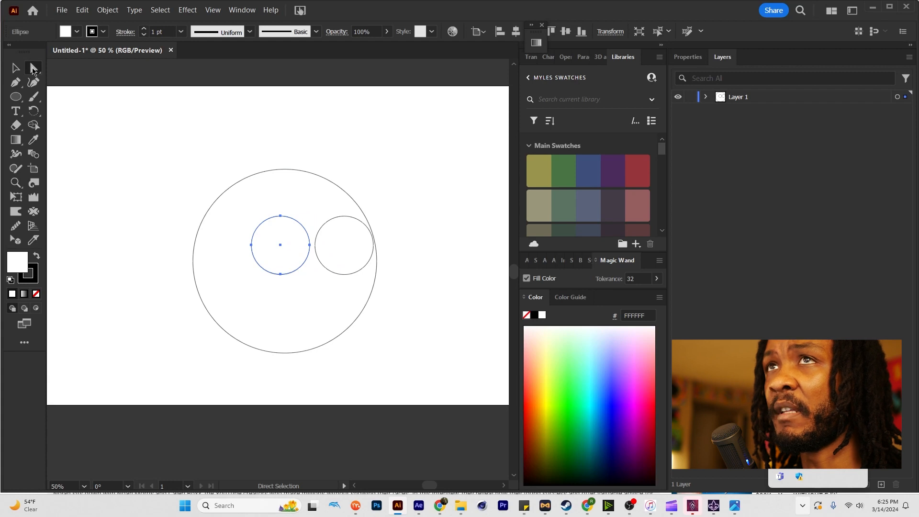
left_click(284, 353)
left_click_drag(285, 353, 310, 374)
left_click_drag(377, 261, 373, 253)
Flatten the right eye circle by lowering its top anchor and raising its bottom anchor.
left_click(343, 247)
left_click_drag(345, 217, 344, 229)
key("ctrl+z")
left_click(344, 216)
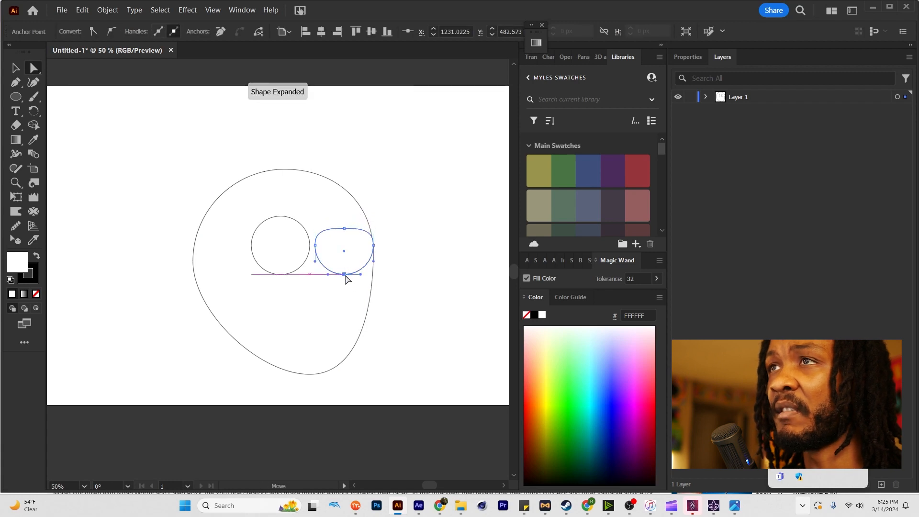
key("ctrl+shift+a")
left_click_drag(345, 276, 344, 262)
Flatten the left eye circle to match the shape of the right eye.
left_click(262, 242)
left_click_drag(280, 216, 280, 228)
left_click_drag(281, 274, 337, 251)
Select both eye shapes and cut them horizontally with the Knife tool to separate the upper eyelids.
key("l")
key("a")
left_click(368, 250)
key("ctrl+c")
key("ctrl+shift+v")
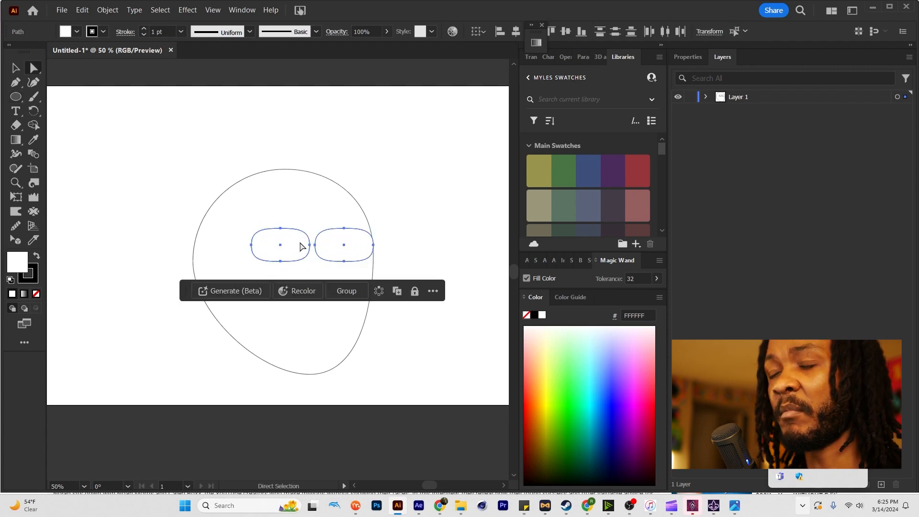
left_click(252, 246)
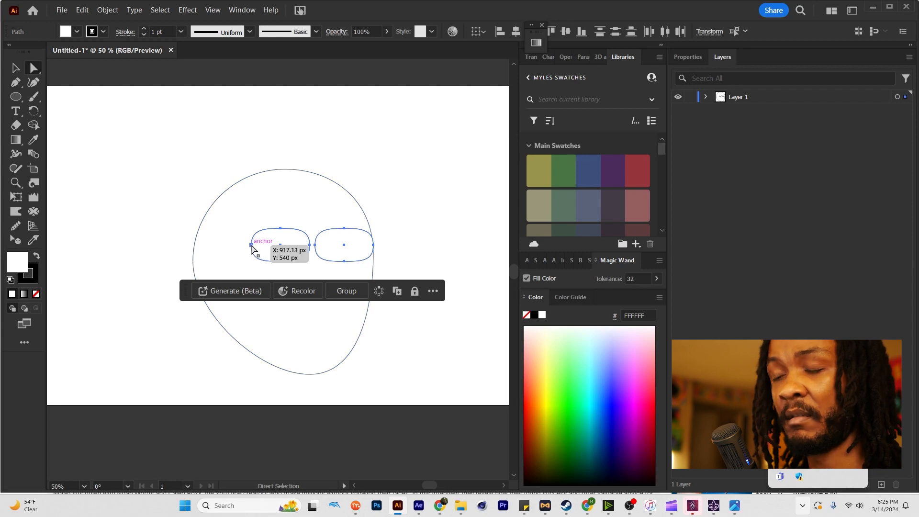
key("p")
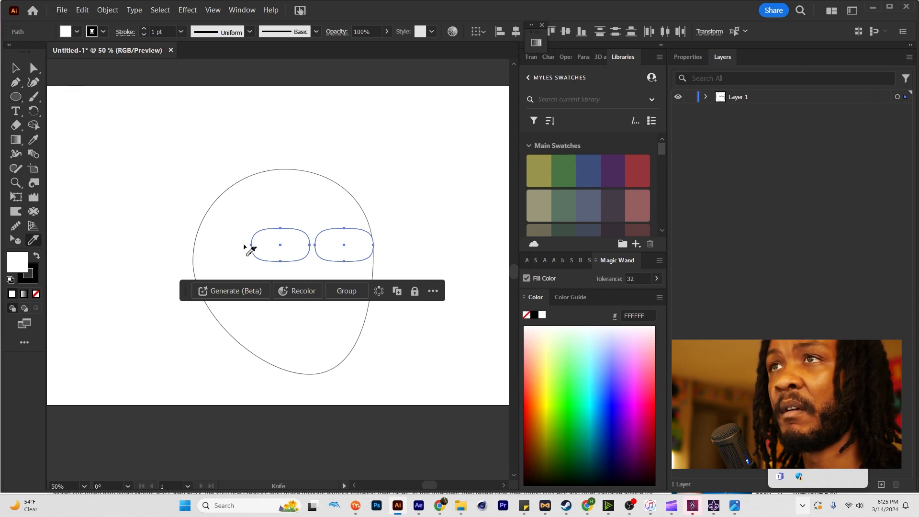
left_click_drag(386, 243, 388, 243)
key("a")
Place a round pupil beneath the upper eyelid of each eye and swap fill and stroke to make the pupils black.
left_click(416, 245)
left_click(349, 253)
left_click(281, 256, "shift")
key("Delete")
left_click(336, 249)
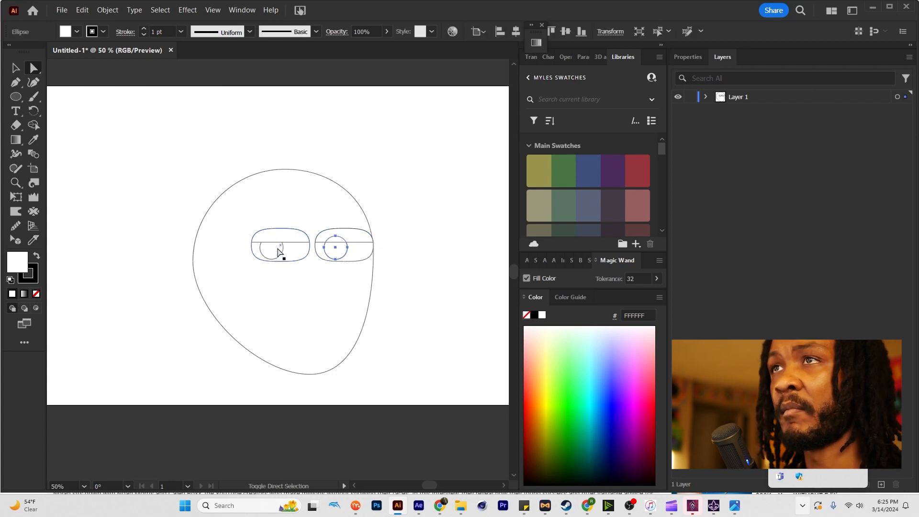
left_click(271, 249, "shift")
key("shift+x")
left_click(181, 244)
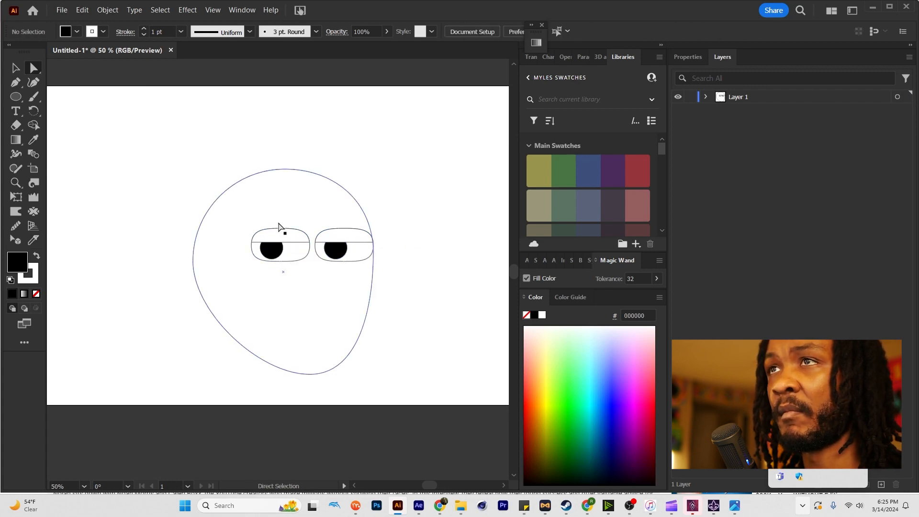
Draw a flat black ellipse above each eye as eyebrows, with the right one slightly higher.
key("l")
left_click_drag(262, 196, 308, 228)
left_click_drag(327, 198, 373, 217)
Draw a circle below the eyes with default fill and stroke and reshape its anchors into a nose with a sloping bridge.
mouse_move(300, 254)
left_mouse_down()
mouse_move(352, 292)
mouse_move(359, 301)
mouse_move(348, 304)
left_mouse_up()
key("d")
key("a")
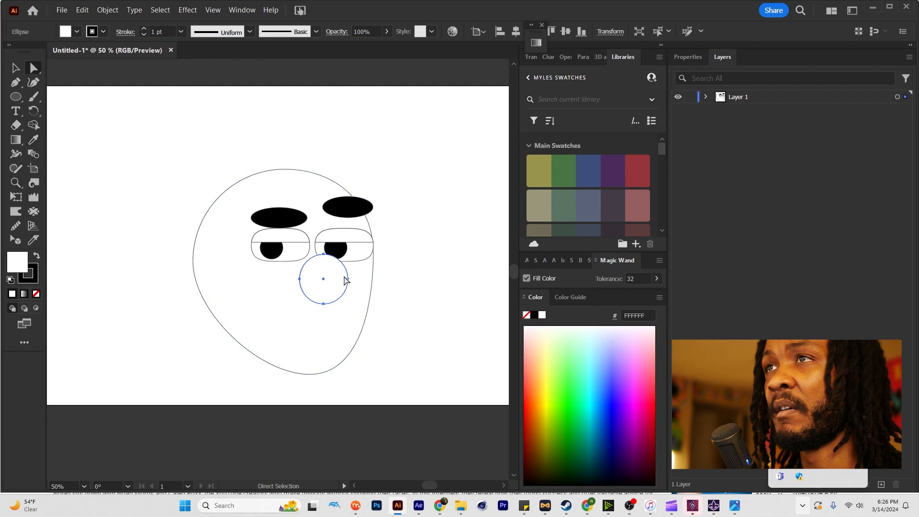
left_click_drag(348, 278, 325, 266)
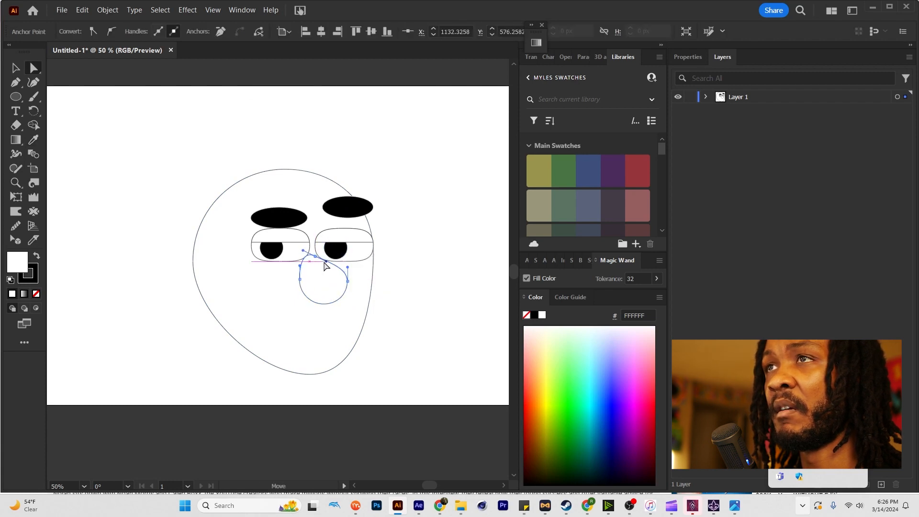
left_click_drag(323, 303, 321, 298)
Cut the nose outline near its upper left with the Scissors tool and delete the left segment.
key("c")
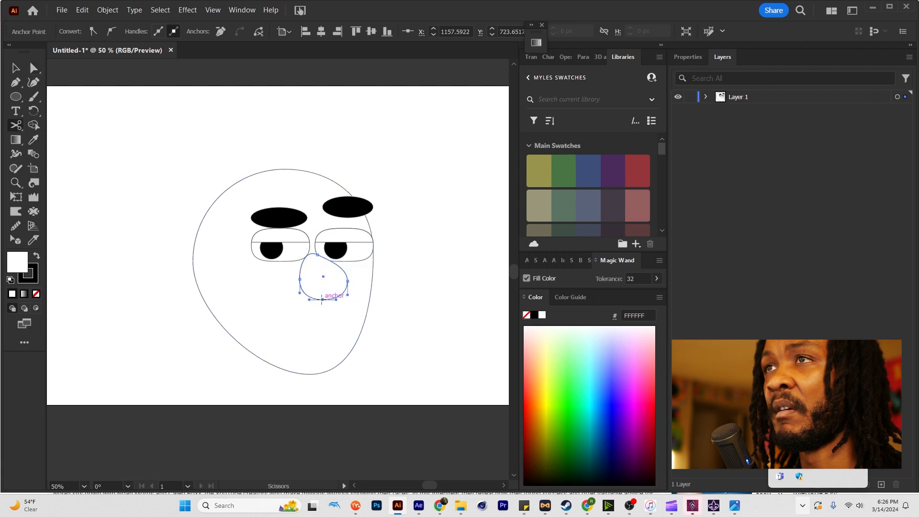
left_click(304, 259)
key("v")
left_click(304, 282)
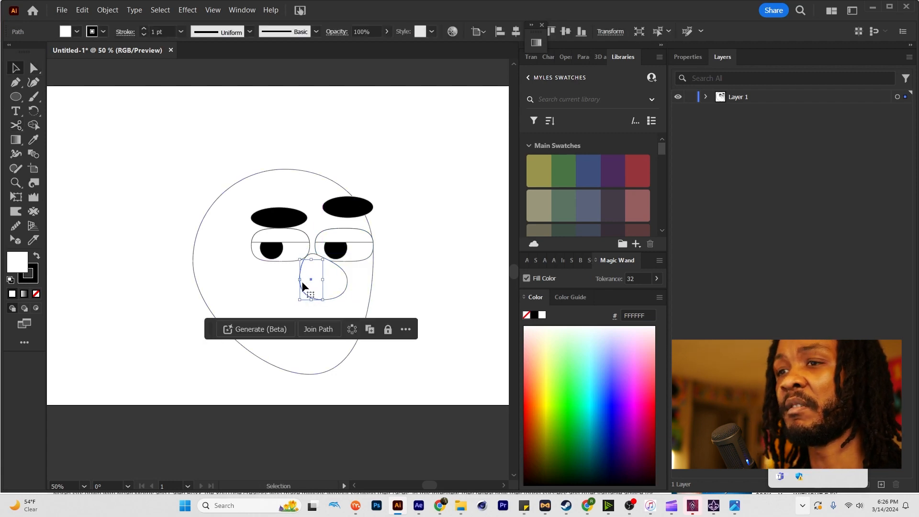
key("Delete")
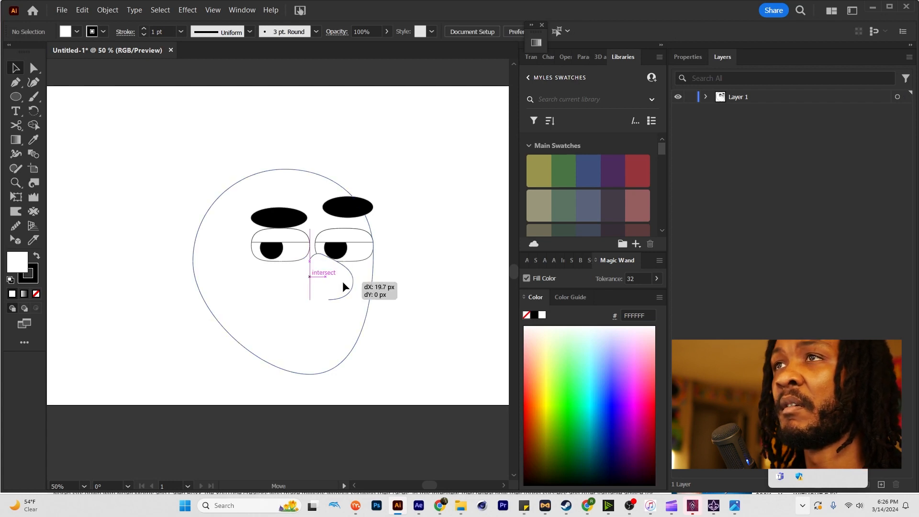
Shift the nose curve slightly, trim off its excess upper end with Scissors, and align it with the right eye's inner edge.
left_click(343, 281)
scroll(336, 277, "up", 2)
key("a")
key("c")
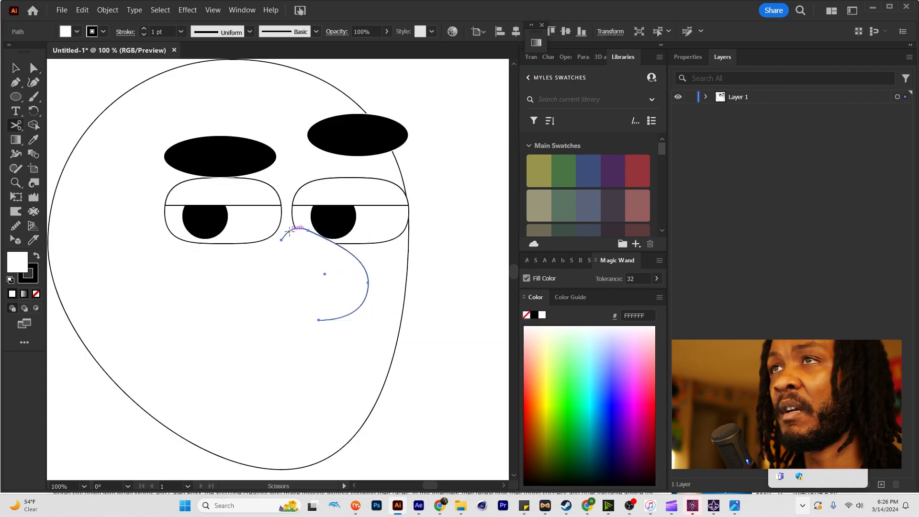
left_click(291, 230)
key("a")
left_click(287, 235)
key("Delete")
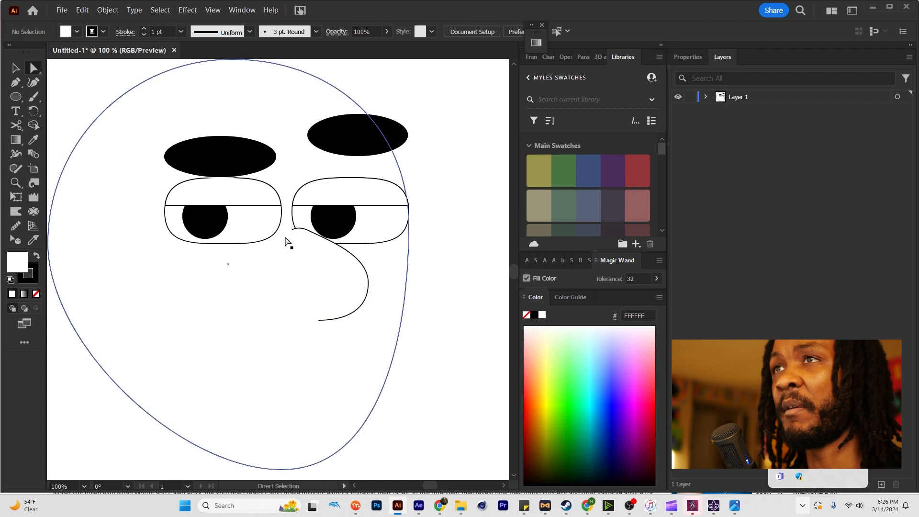
left_click_drag(334, 249, 332, 248)
scroll(343, 259, "down", 2)
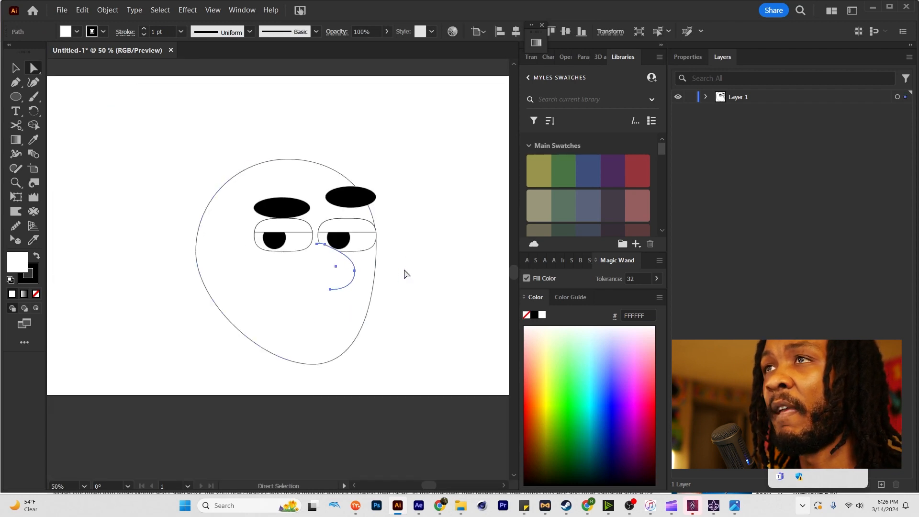
left_click(406, 274)
scroll(335, 267, "up", 3)
scroll(335, 267, "down", 3)
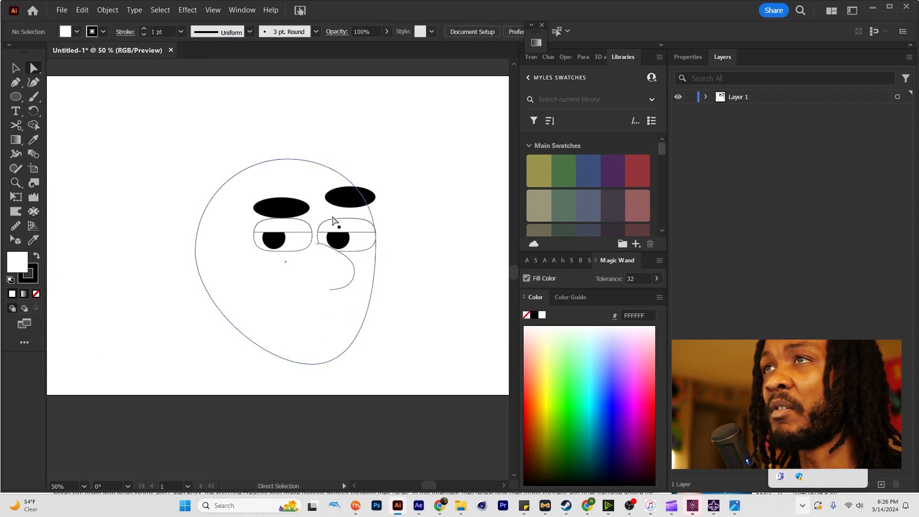
Draw a wide ellipse below the nose for the mouth and split it horizontally into two lips with the Knife tool.
key("l")
left_click_drag(287, 300, 357, 327)
key("k")
left_click_drag(334, 316, 391, 320)
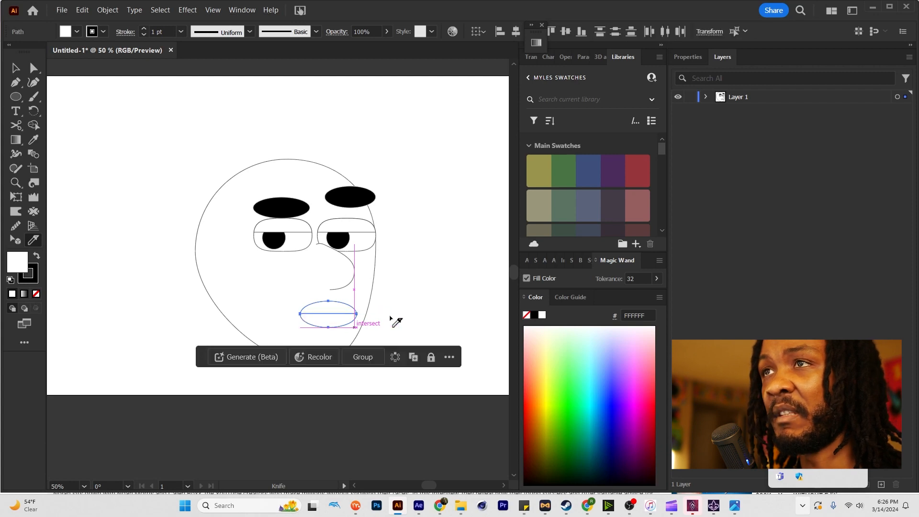
key("a")
left_click(389, 319)
Bend the line between the lips gently upward with the Anchor Point tool.
left_click(339, 316)
scroll(335, 318, "up", 1)
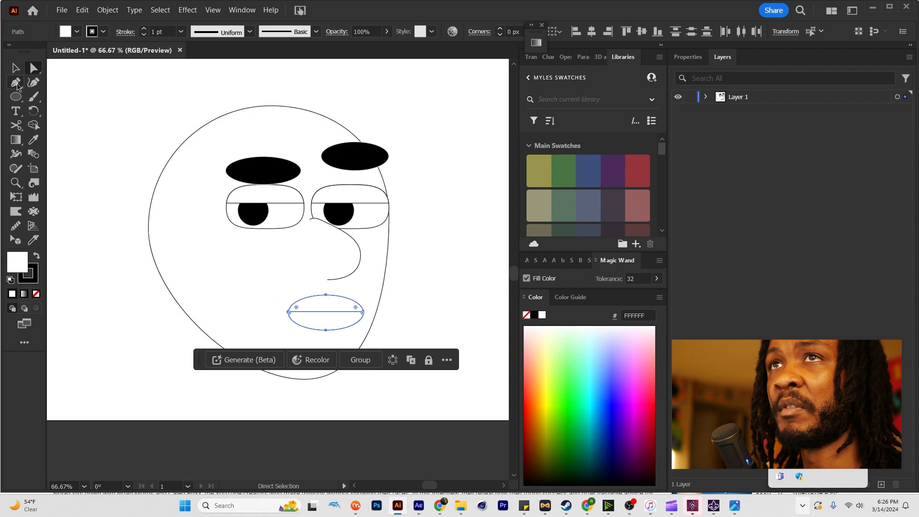
left_click(15, 72)
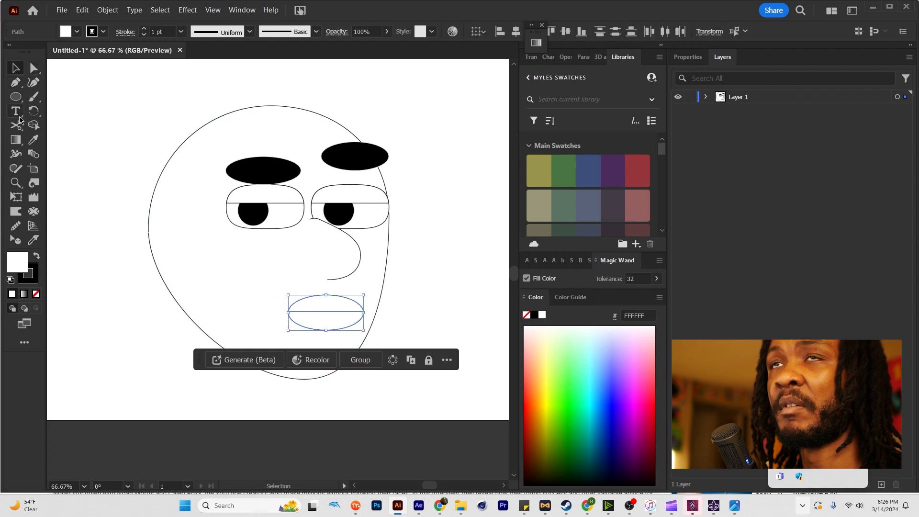
key("shift+c")
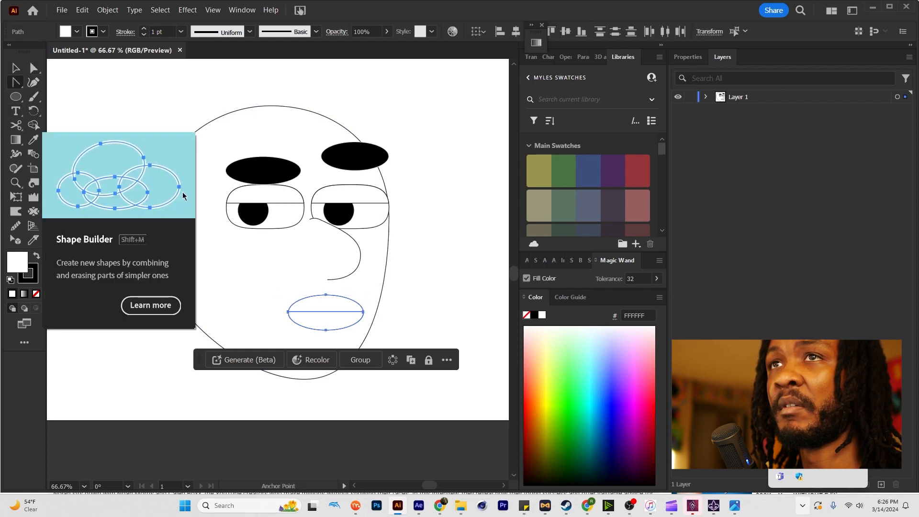
left_click(16, 83)
left_click_drag(325, 311, 326, 309)
key("v")
left_click(422, 297)
scroll(422, 297, "down", 1)
scroll(408, 300, "up", 3)
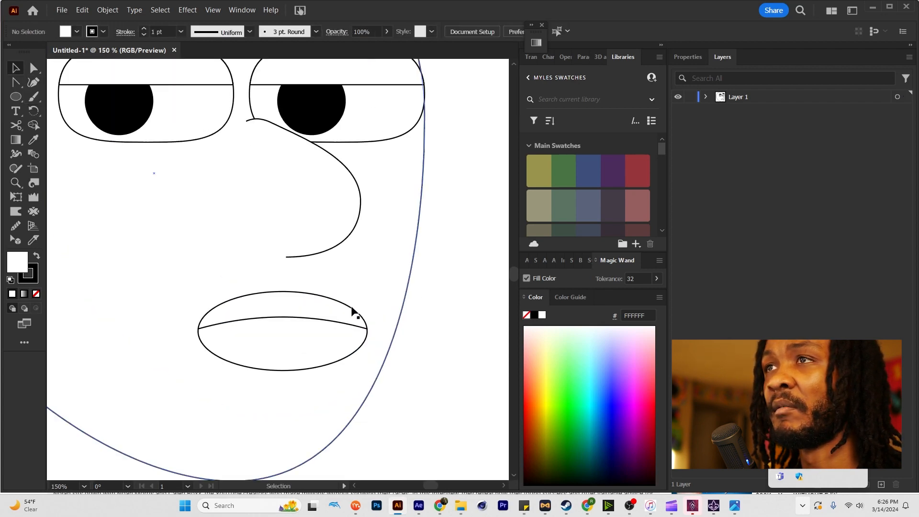
Narrow the lower lip slightly about its centre so the upper lip overhangs both ends.
key("a")
left_click(315, 330)
key("v")
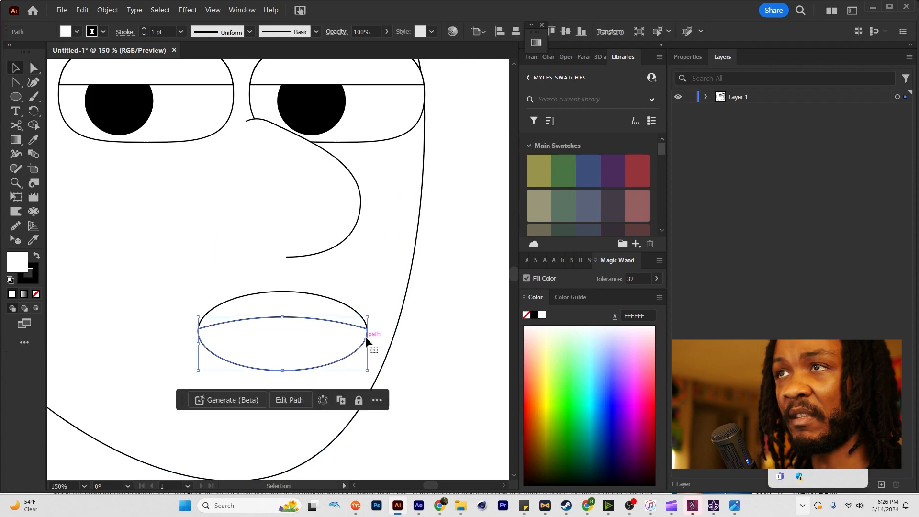
left_click(368, 339)
left_click(345, 339)
left_click_drag(367, 343, 286, 319)
key("a")
left_click(318, 328)
key("v")
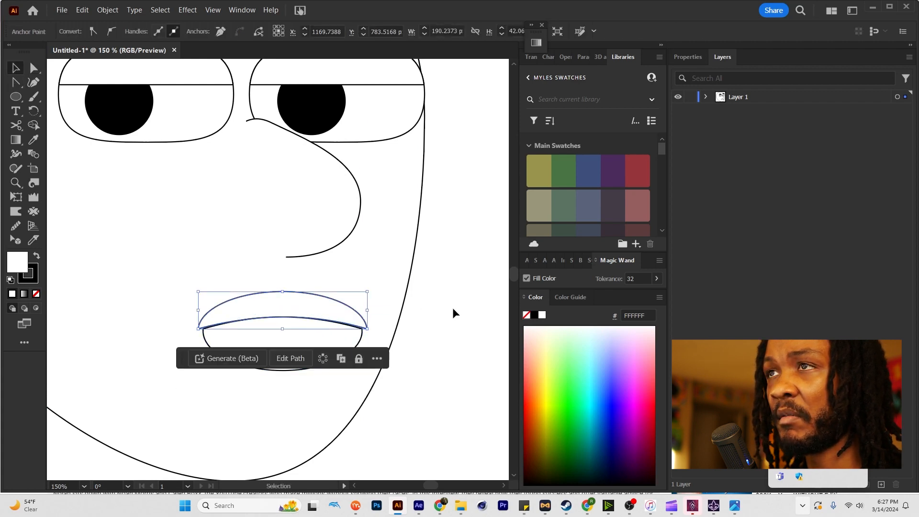
left_click(451, 307)
Nudge the lower lip slightly upward against the underside of the upper lip.
scroll(445, 306, "down", 4)
left_click(408, 319)
scroll(406, 316, "up", 2)
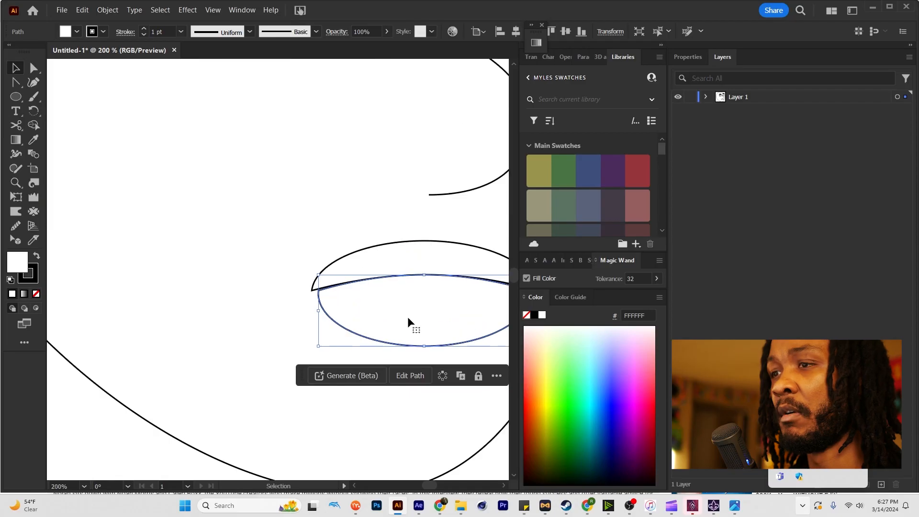
key("ctrl+z")
key("ctrl+z")
key("Down")
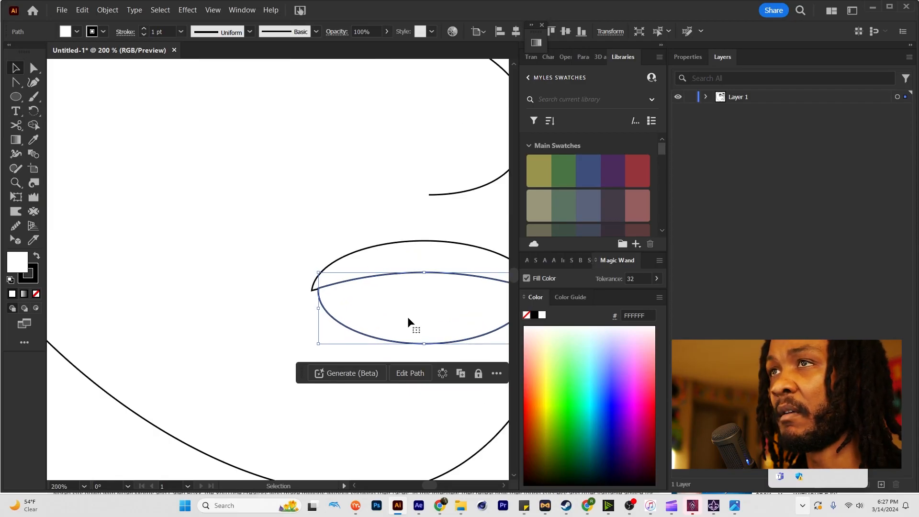
scroll(408, 319, "down", 4)
left_click(464, 296)
key("space")
left_click_drag(464, 296, 415, 304)
scroll(369, 313, "up", 3)
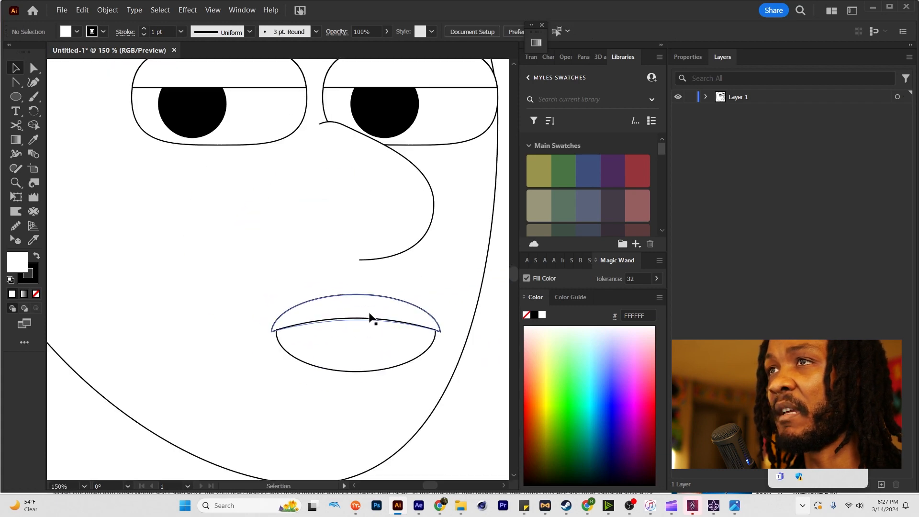
Slightly round the two outer corners of the upper lip.
key("a")
left_click(329, 313)
left_click(272, 332)
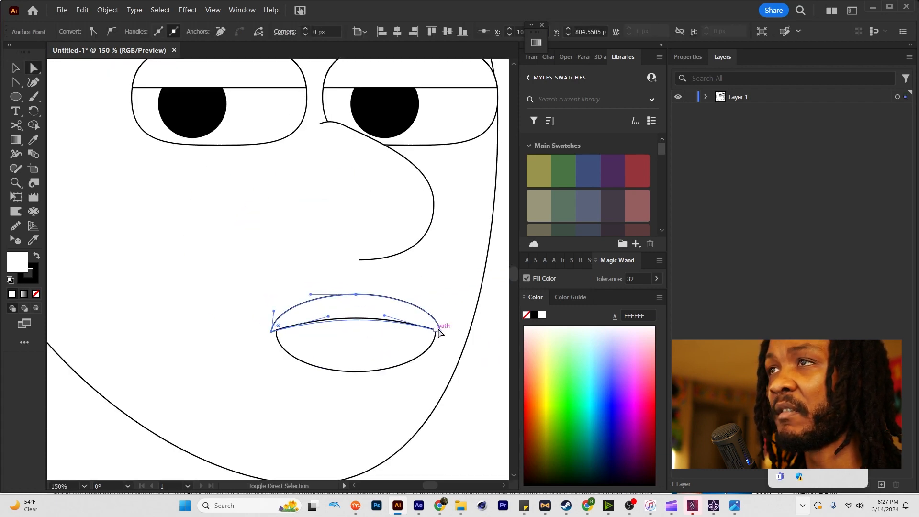
left_click(440, 331, "shift")
left_click_drag(435, 326, 436, 328)
key("v")
left_click(467, 335)
key("ctrl+0")
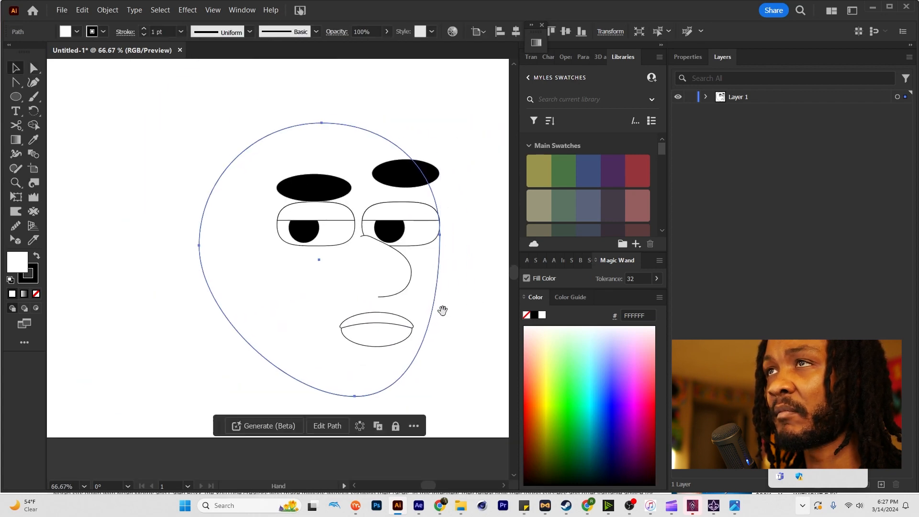
Form an ear from an ellipse at the left side of the head, cutting away its front segment and rotating it slightly.
key("l")
left_click_drag(232, 235, 277, 310)
key("c")
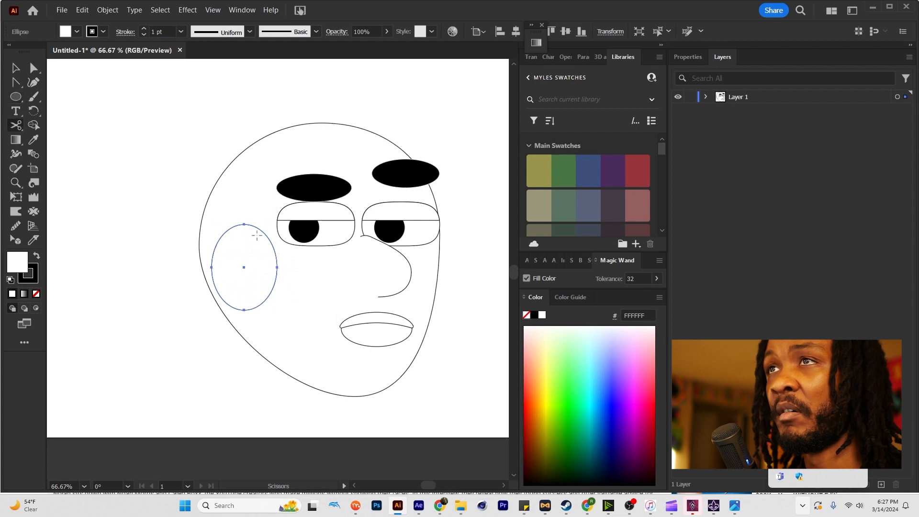
left_click(258, 229)
left_click(245, 310)
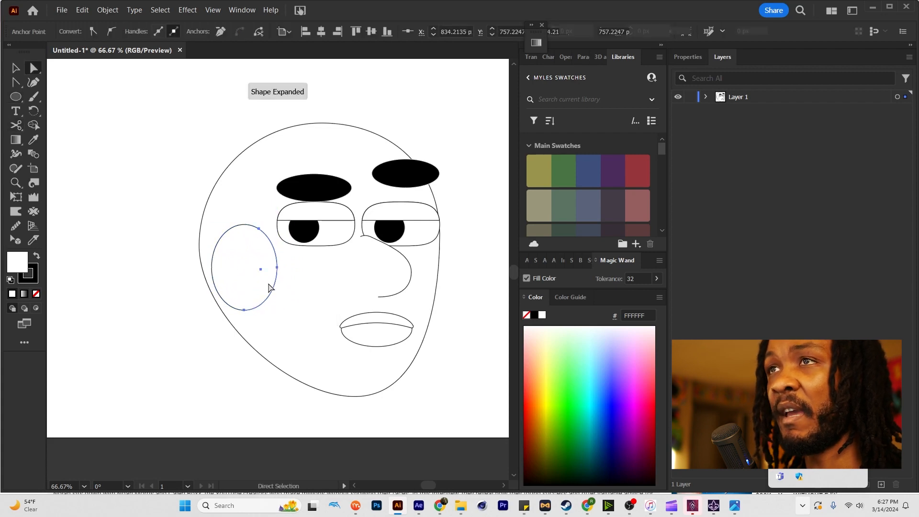
key("a")
left_click(269, 287)
key("Delete")
key("r")
left_click_drag(267, 256, 232, 265)
Create a narrow crescent inside the ear, cut it with Scissors, and delete the outer part to leave a short inner curve.
key("a")
key("l")
key("a")
key("c")
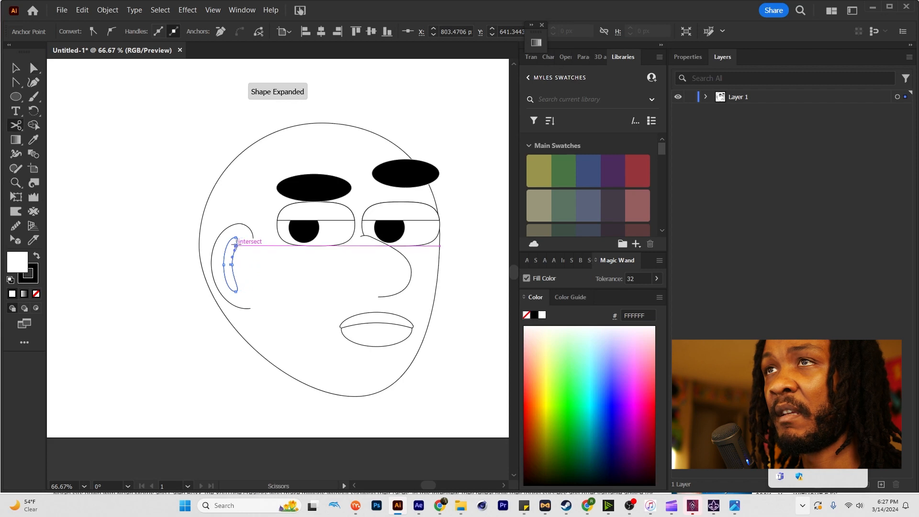
left_click(236, 285)
key("a")
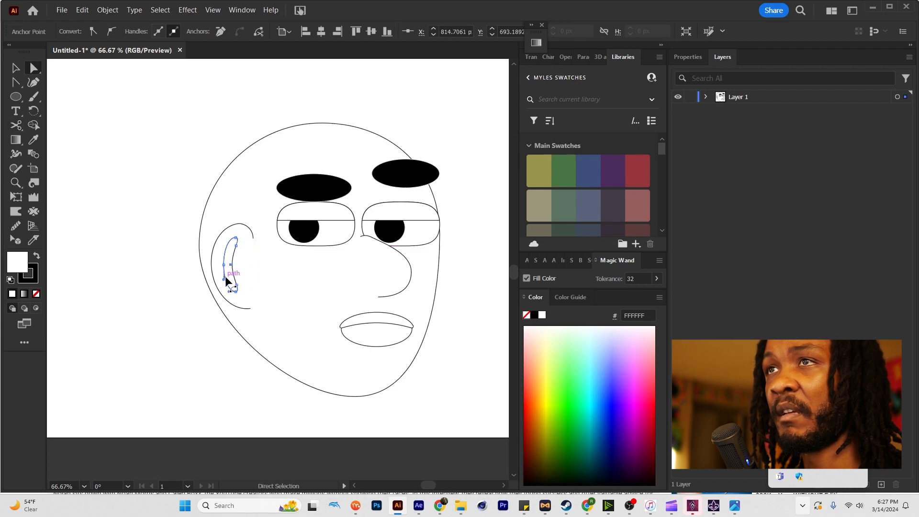
left_click(225, 277)
key("Delete")
key("Delete")
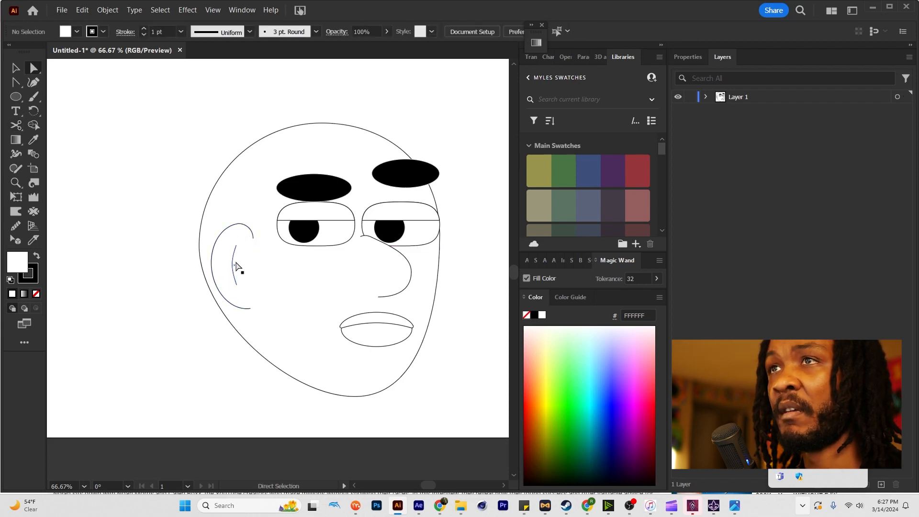
Reshape the inner ear curve by adjusting its upper and lower ends so they flare toward the face.
scroll(236, 263, "up", 1)
left_click(230, 266)
left_click_drag(236, 237, 241, 245)
left_click_drag(237, 296, 241, 283)
left_click_drag(241, 245, 241, 248)
left_click(294, 276)
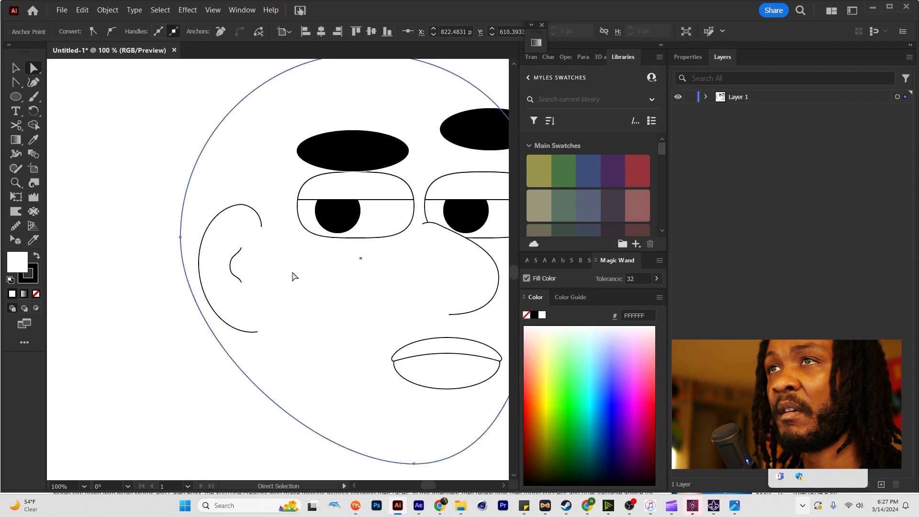
scroll(294, 277, "down", 3)
left_click(441, 257)
scroll(279, 272, "up", 3)
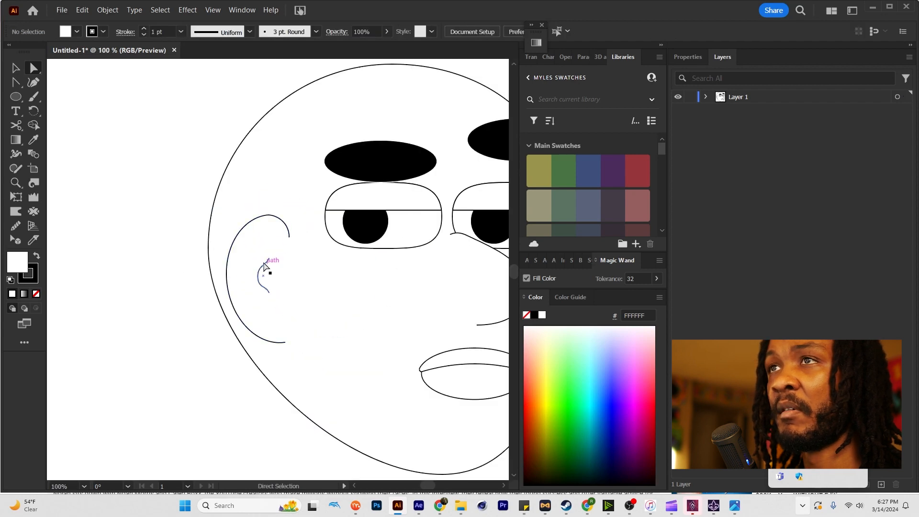
Add a small ellipse above the inner ear curve, cut it with Scissors, and delete its left part to extend the curve upward.
left_click(264, 265)
key("l")
left_click_drag(248, 241, 271, 269)
key("c")
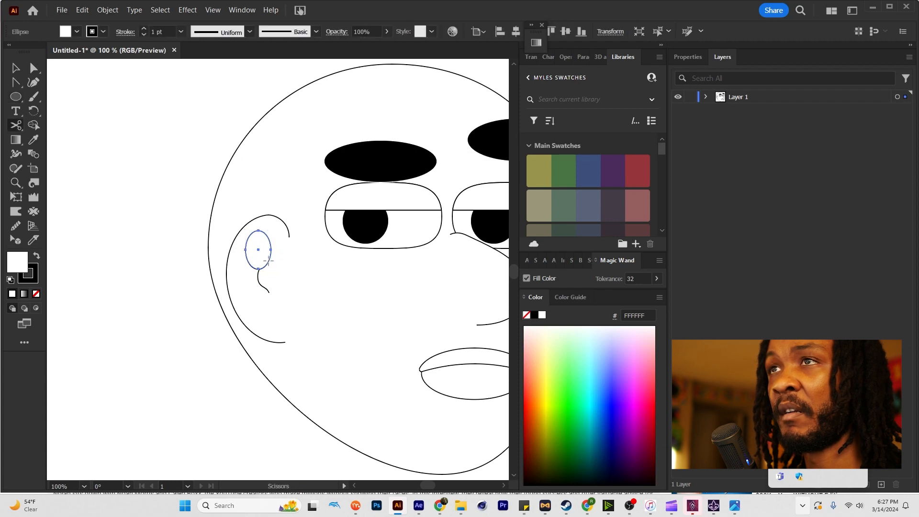
left_click(269, 261)
left_click(252, 234)
key("a")
left_click(253, 251)
key("Delete")
Shift the chin anchor of the head outline slightly up and toward the front of the face.
scroll(282, 270, "down", 1)
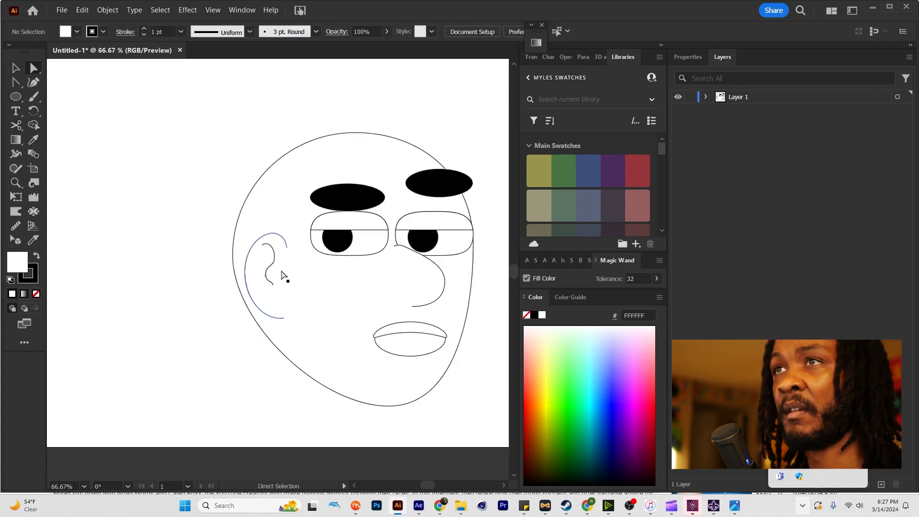
scroll(282, 275, "down", 1)
left_click(367, 375)
left_click_drag(355, 376, 364, 366)
key("ctrl+shift+a")
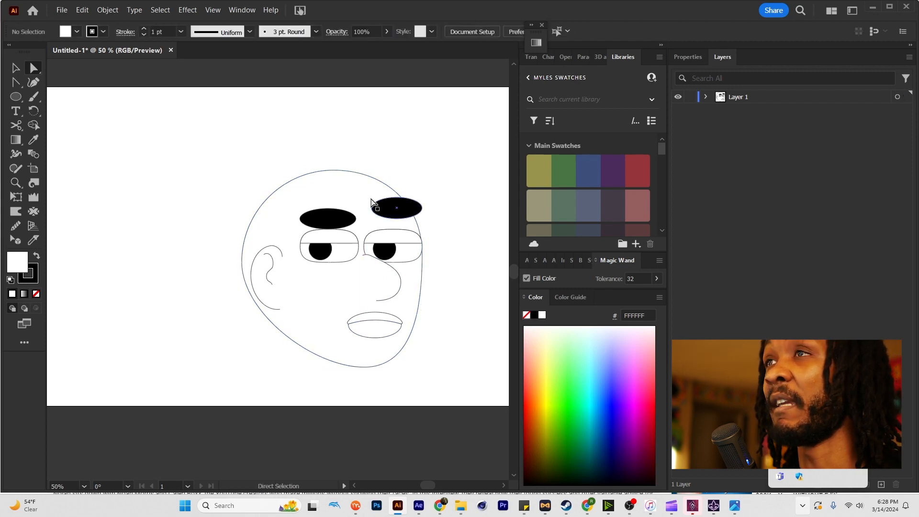
Draw a circle at the top of the head and duplicate it along the hairline down to the ear as overlapping curls.
left_click_drag(367, 195, 355, 225)
key("l")
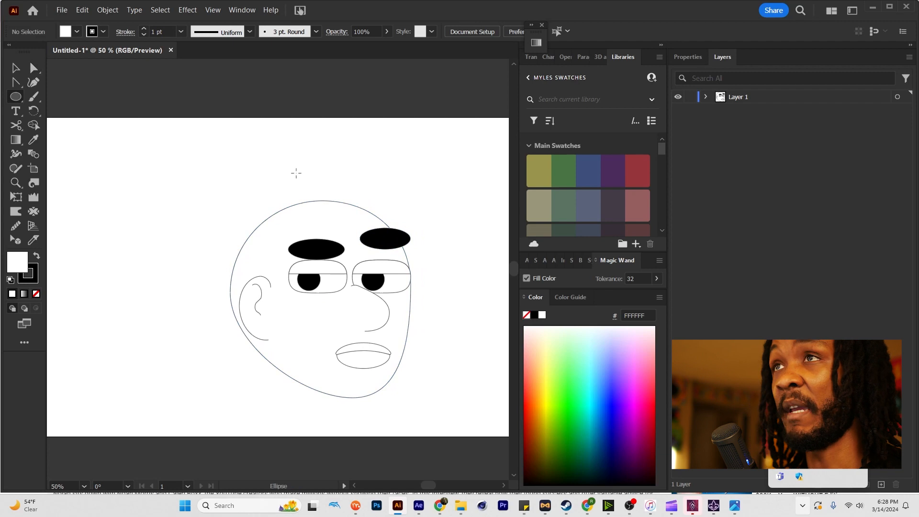
left_click_drag(338, 171, 326, 197)
key("v")
left_click_drag(327, 197, 254, 260)
mouse_move(368, 196)
left_mouse_down()
mouse_move(384, 215)
mouse_move(381, 191)
mouse_move(354, 185)
left_mouse_up()
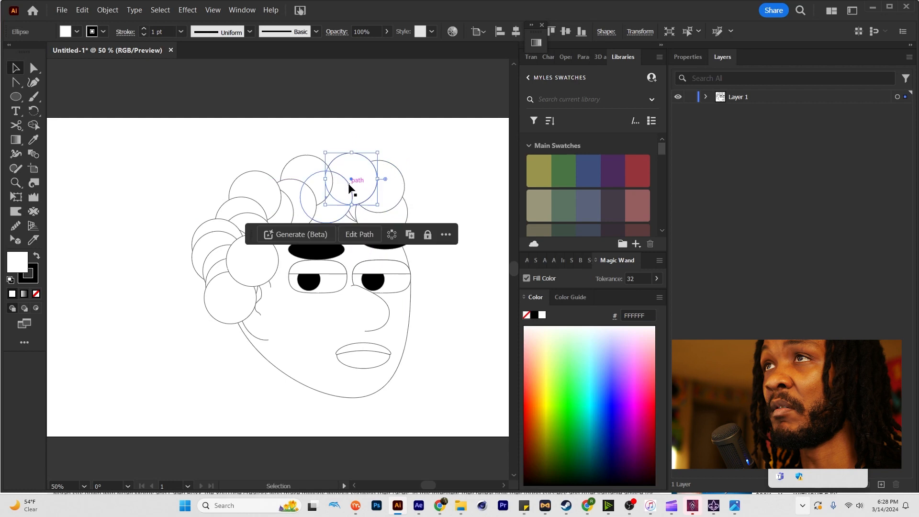
Select all the hair circles and merge them into a single cloud-like shape with Shape Builder.
left_click(398, 219)
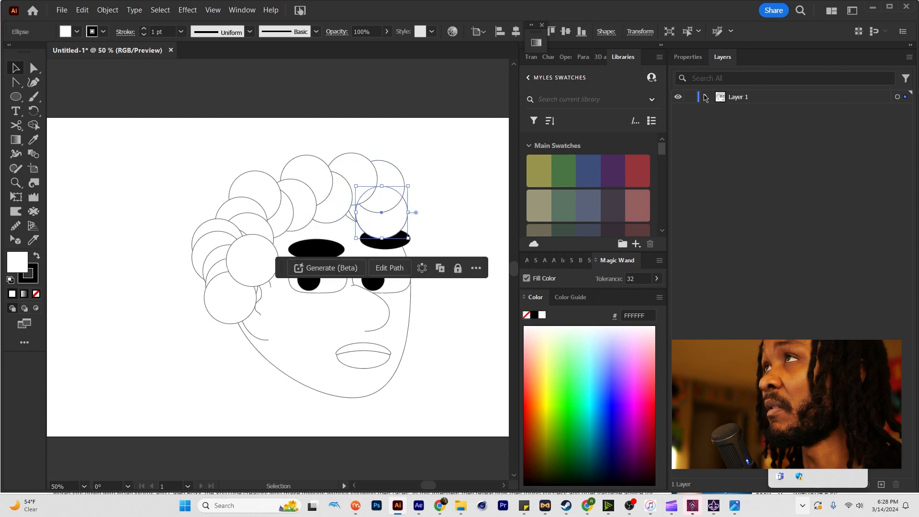
left_click(705, 97)
left_click(890, 111)
scroll(888, 125, "down", 2)
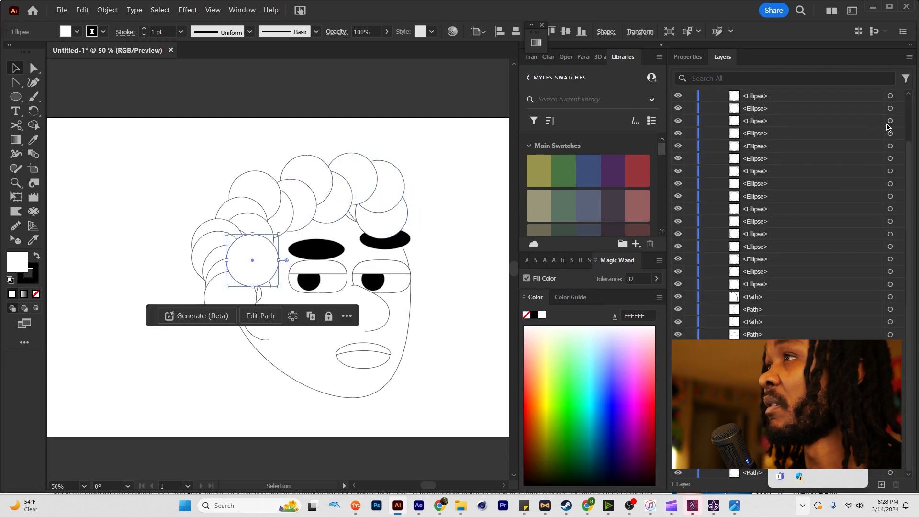
left_click(890, 285, "shift")
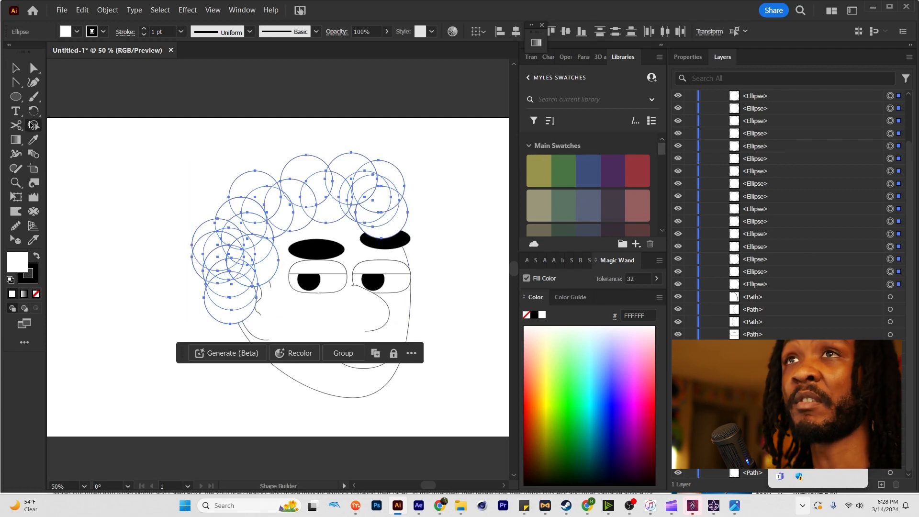
left_click_drag(146, 141, 436, 322)
key("v")
left_click(441, 249)
Send the merged hair shape behind the ear lines.
left_click(395, 212)
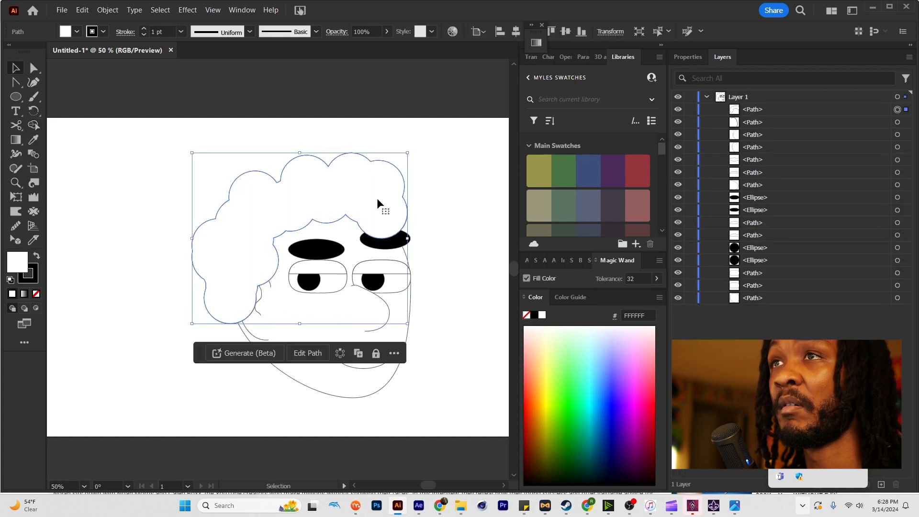
key("a")
key("v")
left_click(449, 232)
left_click(392, 246)
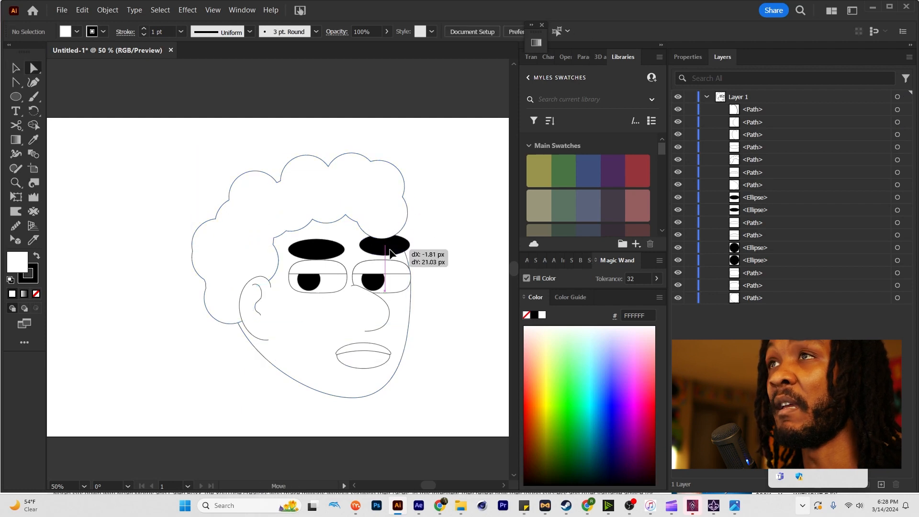
Cut the hair's lower outline with Scissors at the notch between the eyebrows and pull one cut end upward.
left_click(378, 222)
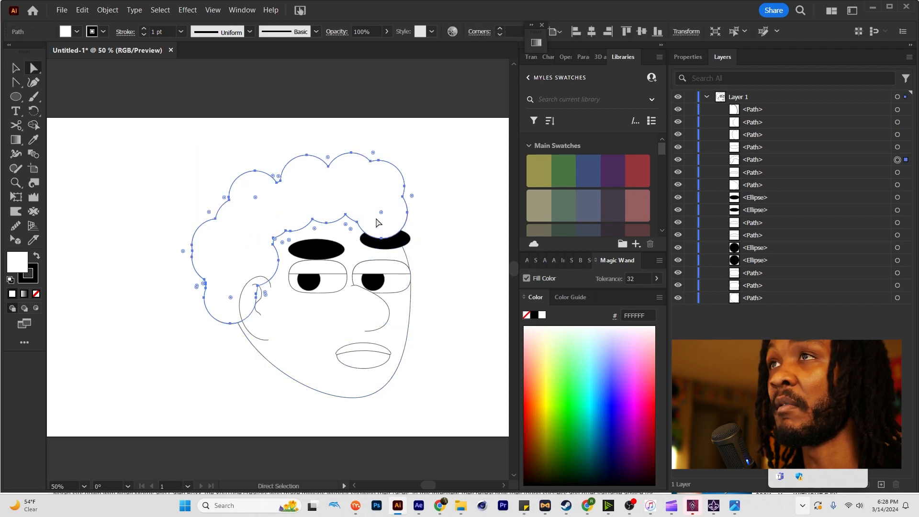
left_click(351, 235)
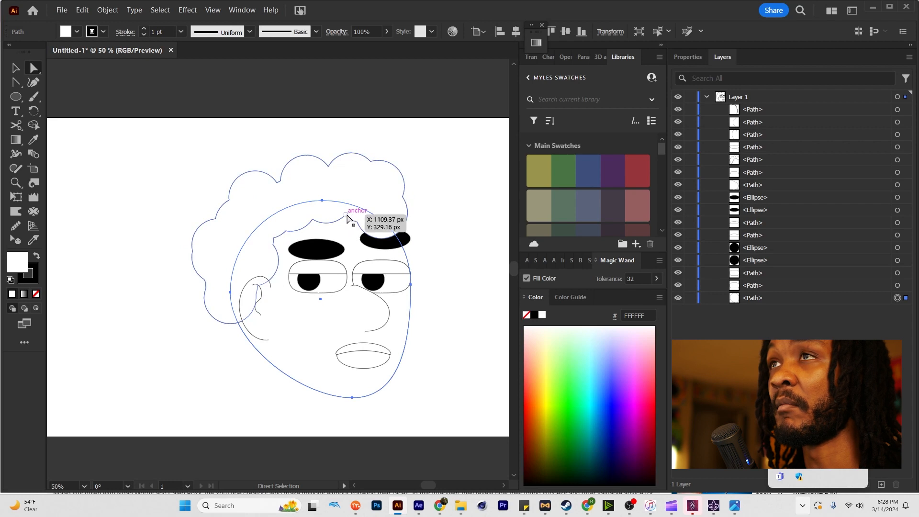
key("c")
scroll(347, 216, "up", 2)
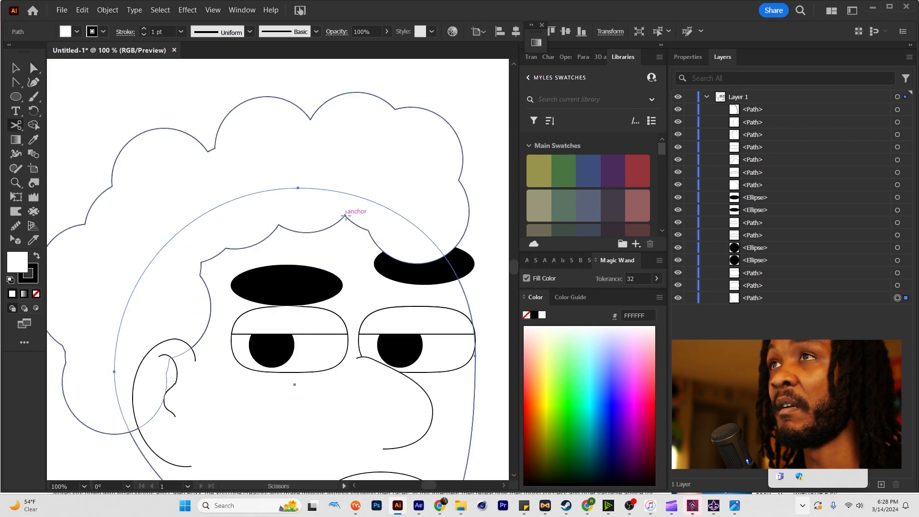
left_click(345, 216)
key("a")
left_click_drag(345, 216, 348, 196)
Reshape the front hair lobe by raising its lower and outer anchors so it rests just above the right eyebrow.
left_click(371, 233)
left_click_drag(417, 263, 430, 249)
left_click_drag(470, 214, 467, 199)
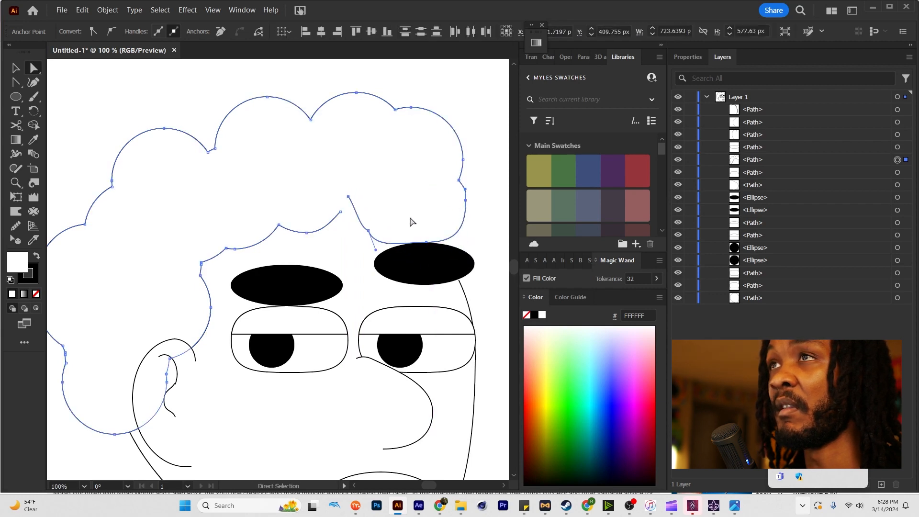
left_click_drag(365, 228, 363, 227)
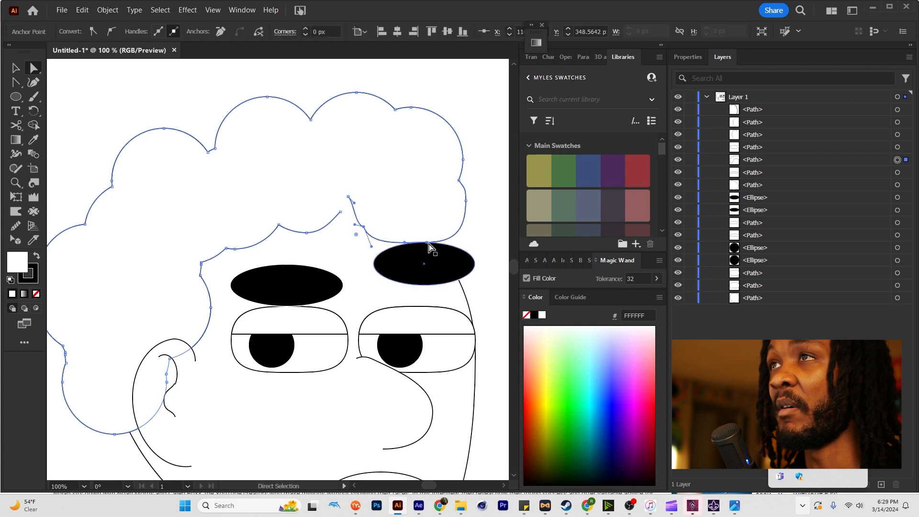
left_click_drag(429, 241, 426, 243)
Draw an ellipse behind the right eyebrow at the front of the hair and send it to the back as another curl.
left_click(475, 240)
key("l")
left_click_drag(427, 206, 483, 291)
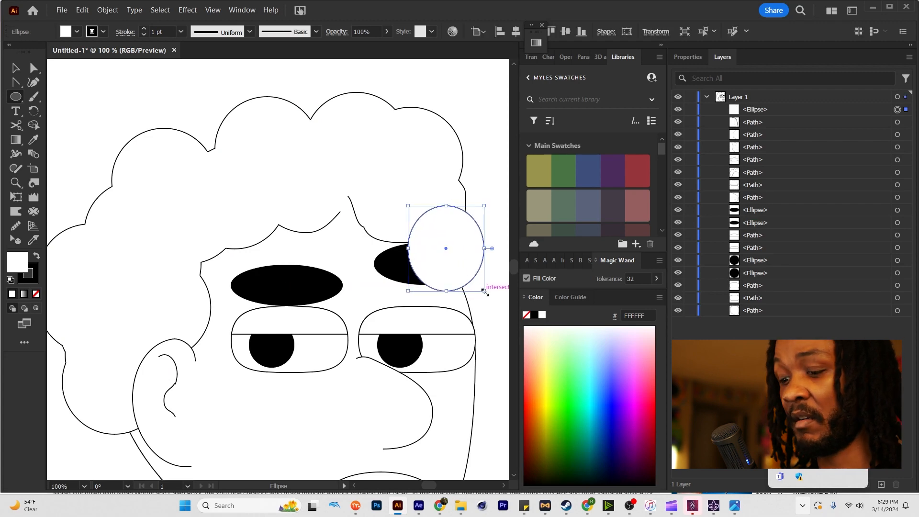
key("ctrl+shift+bracketleft")
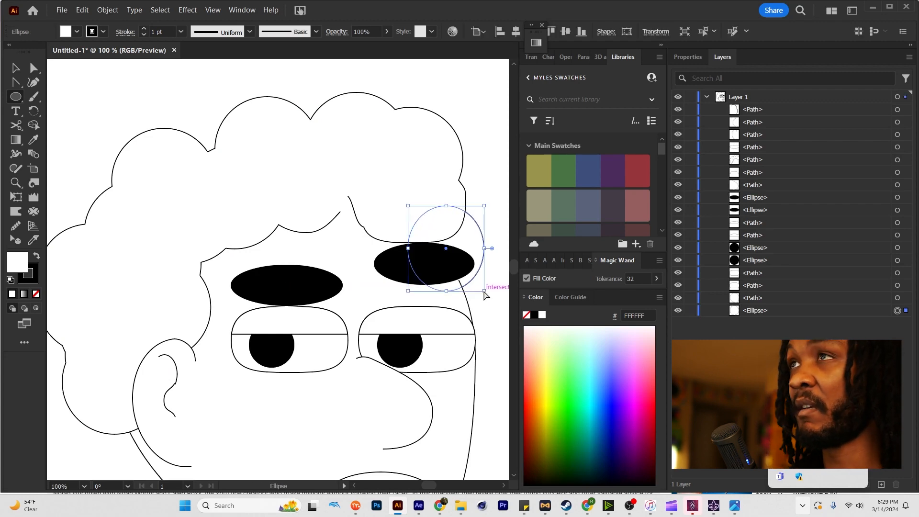
key("a")
left_click(478, 195)
left_click(427, 186)
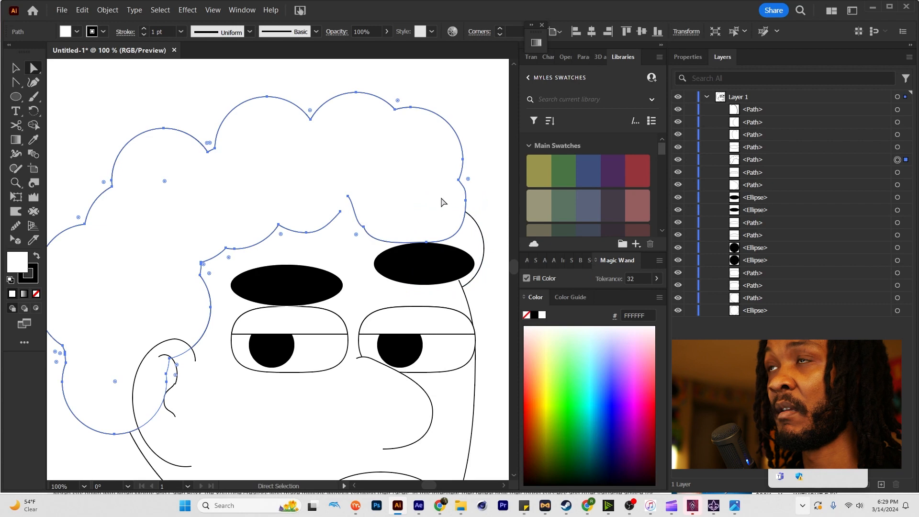
left_click(477, 236, "shift")
Draw a large ellipse below the ear for the neck, shift its top anchor toward the ear, and send it to the back.
scroll(477, 235, "down", 2)
left_click(494, 282)
left_click_drag(466, 268, 411, 215)
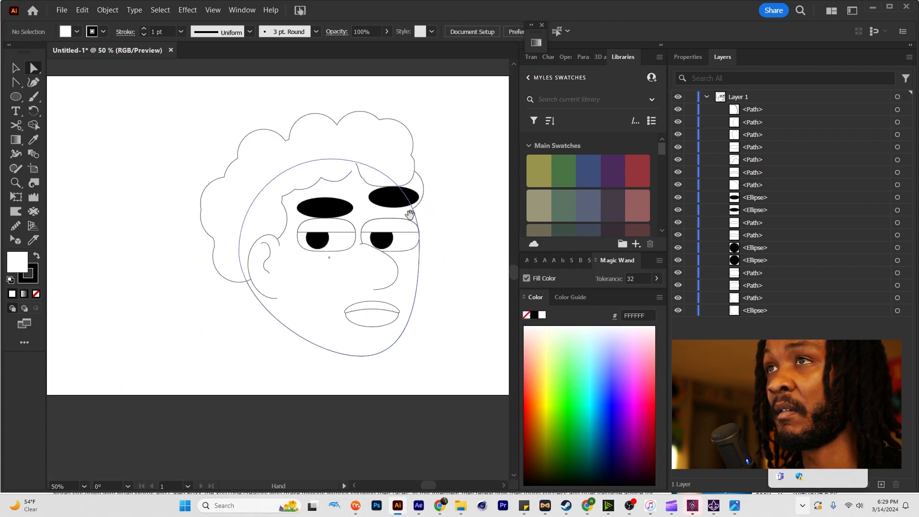
left_click_drag(311, 305, 327, 270)
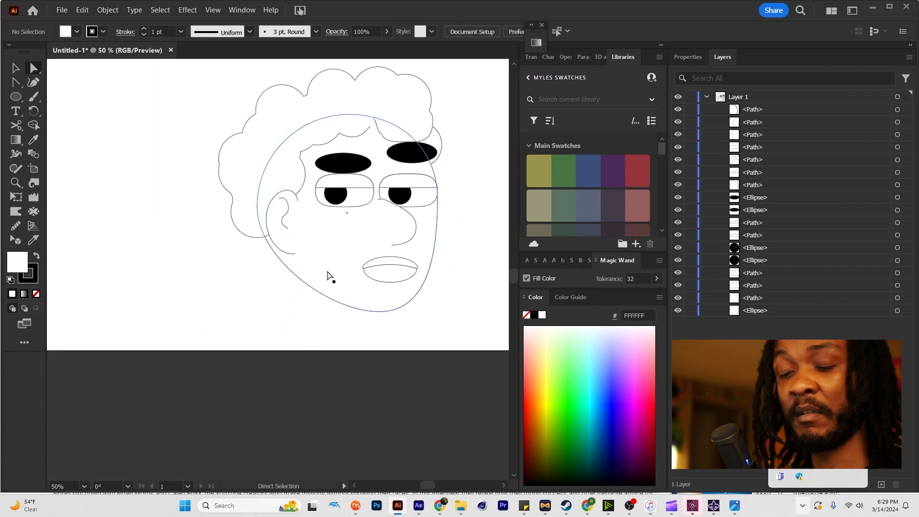
key("l")
left_click_drag(269, 238, 363, 346)
key("a")
left_click_drag(315, 237, 284, 230)
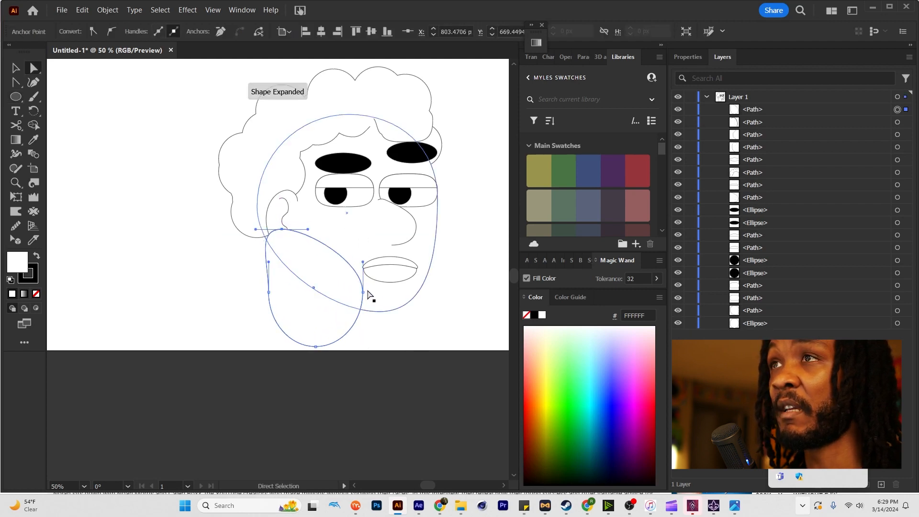
left_click(306, 275)
key("ctrl+shift+bracketleft")
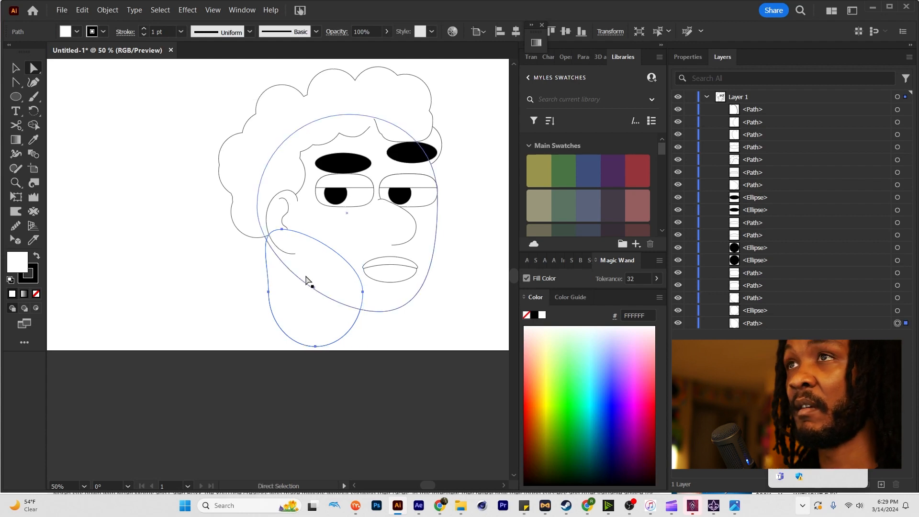
left_click(498, 345)
Cut the head outline with Scissors below the ear and near the chin, and delete the jaw segment between the cuts.
key("c")
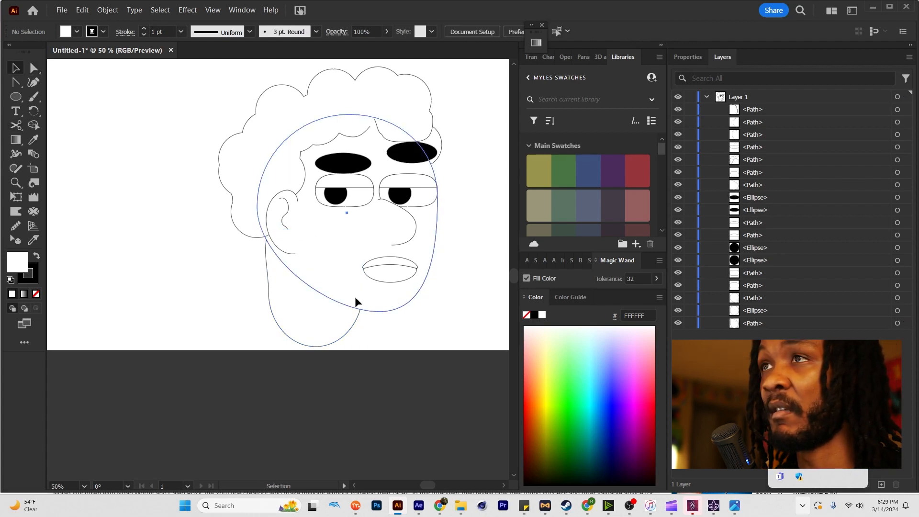
key("c")
left_click(348, 305)
left_click(331, 301)
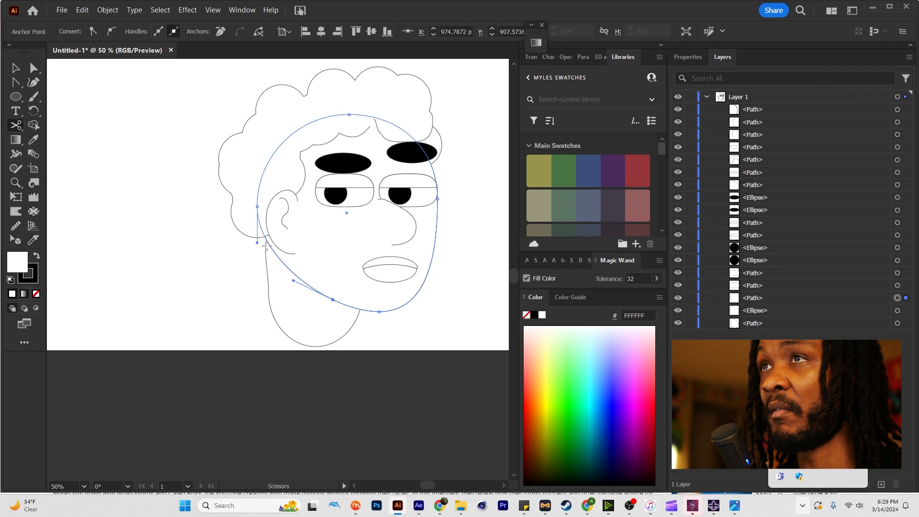
key("a")
left_click(280, 256)
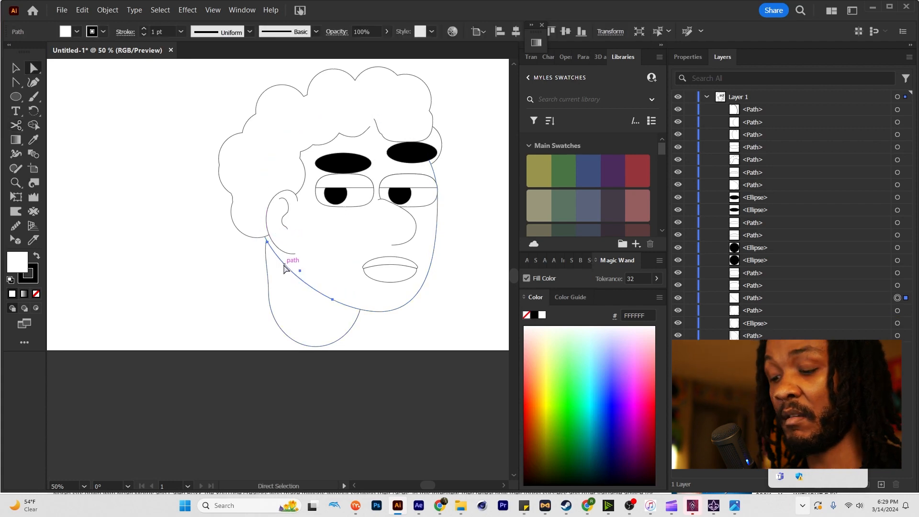
key("Delete")
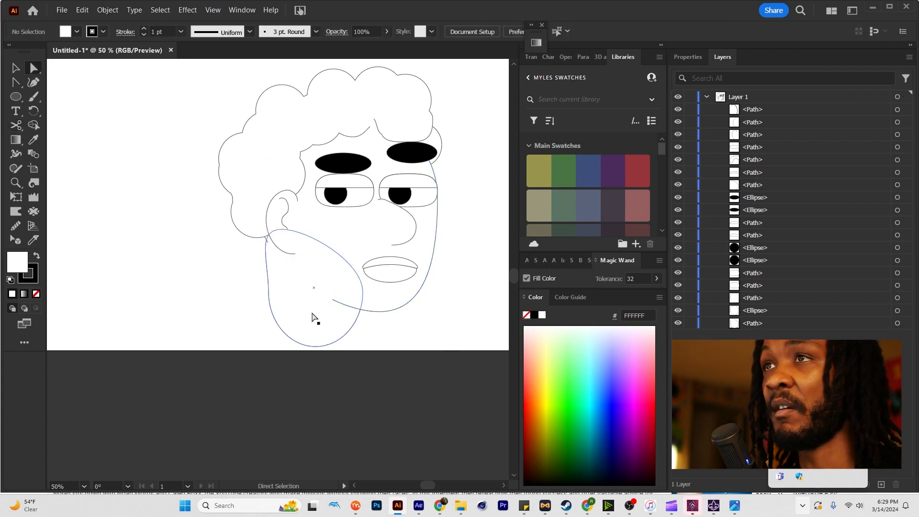
Extend the neck shape below the artboard by moving its left and bottom anchors, and switch on Trim View.
left_click(292, 313)
left_click_drag(268, 292, 261, 343)
left_click_drag(316, 351, 337, 367)
key("ctrl+t")
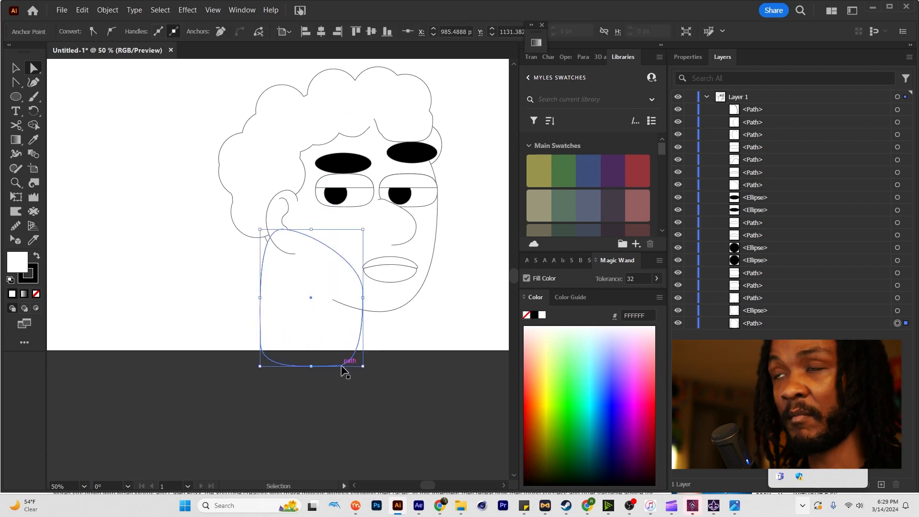
left_click(399, 343)
left_click(342, 352)
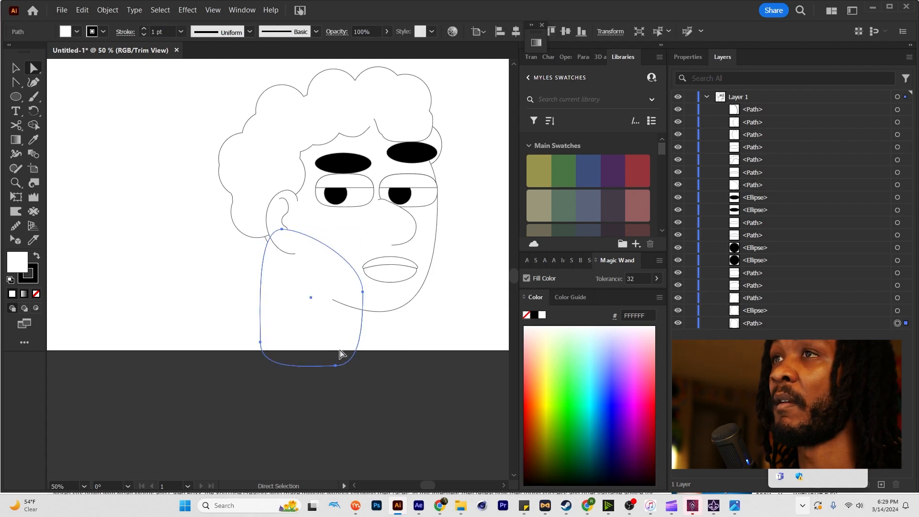
Refine the neck by shifting its bottom anchor forward, raising its back anchor, and moving its top anchor up behind the ear.
left_click_drag(336, 366, 348, 355)
left_click(260, 343)
left_click_drag(260, 343, 269, 298)
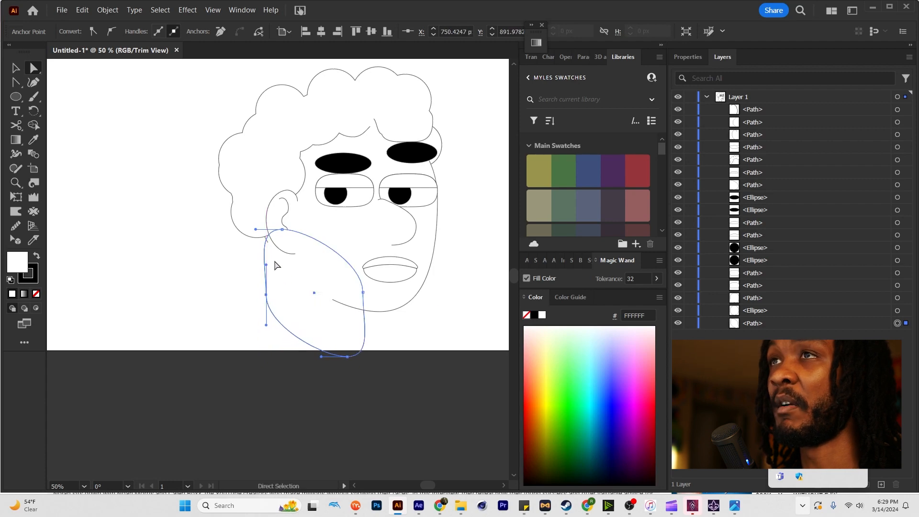
left_click_drag(282, 230, 284, 211)
left_click(232, 282)
scroll(395, 301, "down", 1)
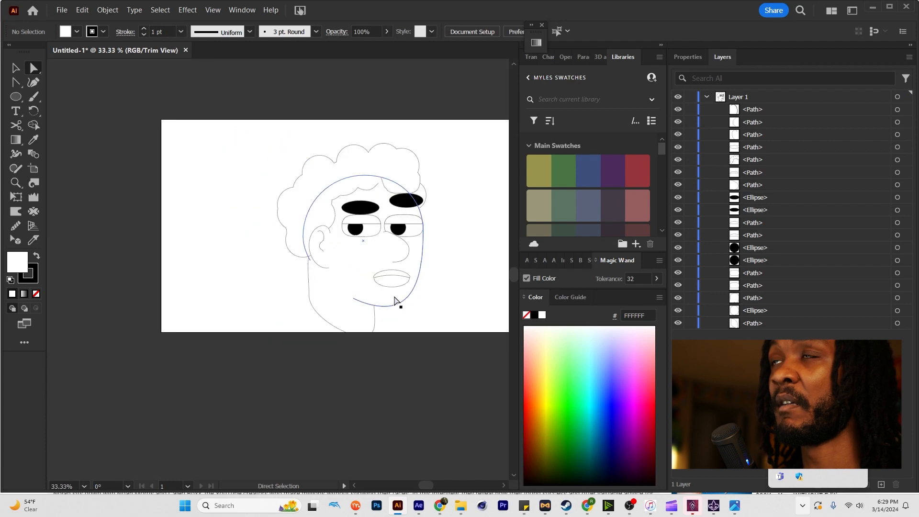
scroll(389, 215, "up", 2)
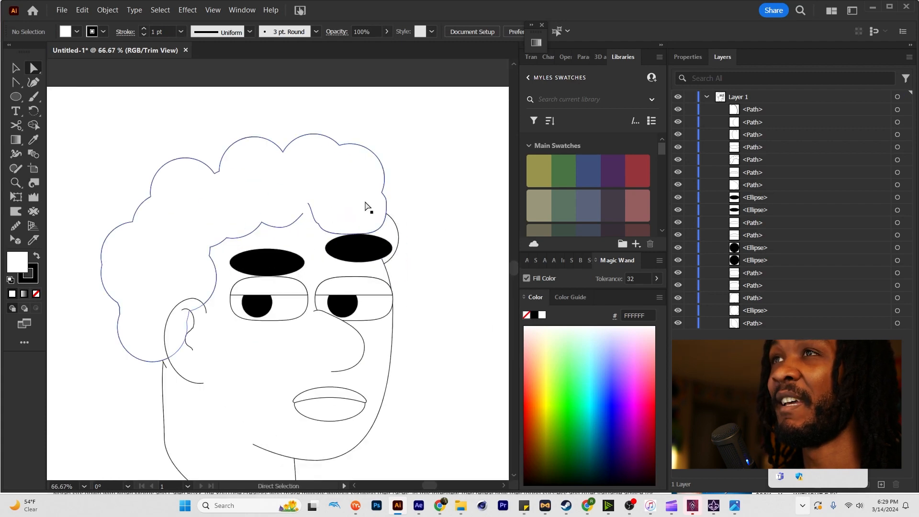
Add a small circle on the earlobe as an earring and a smaller one on the side of the nose.
left_click_drag(418, 326, 447, 229)
key("l")
left_click_drag(216, 260, 227, 268)
left_click_drag(352, 241, 361, 251)
key("v")
left_click(458, 247)
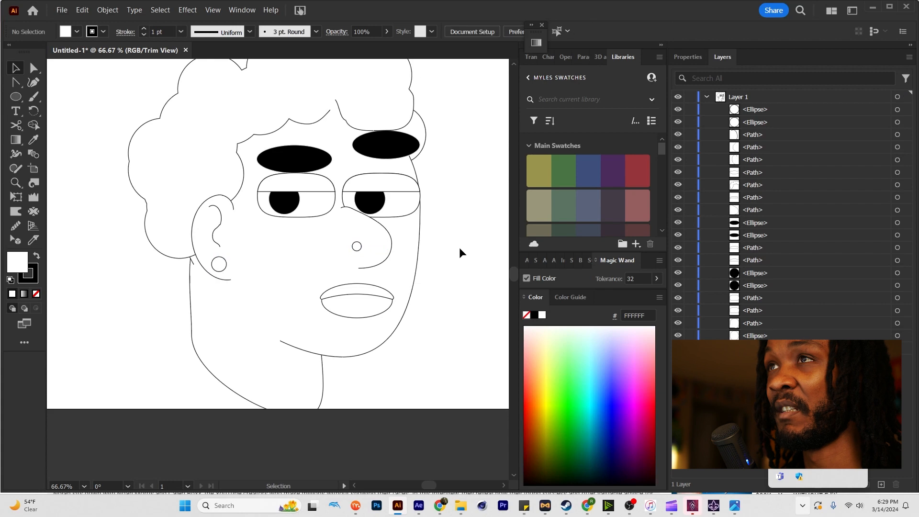
scroll(459, 247, "down", 1)
left_click_drag(453, 247, 410, 234)
scroll(411, 234, "down", 1)
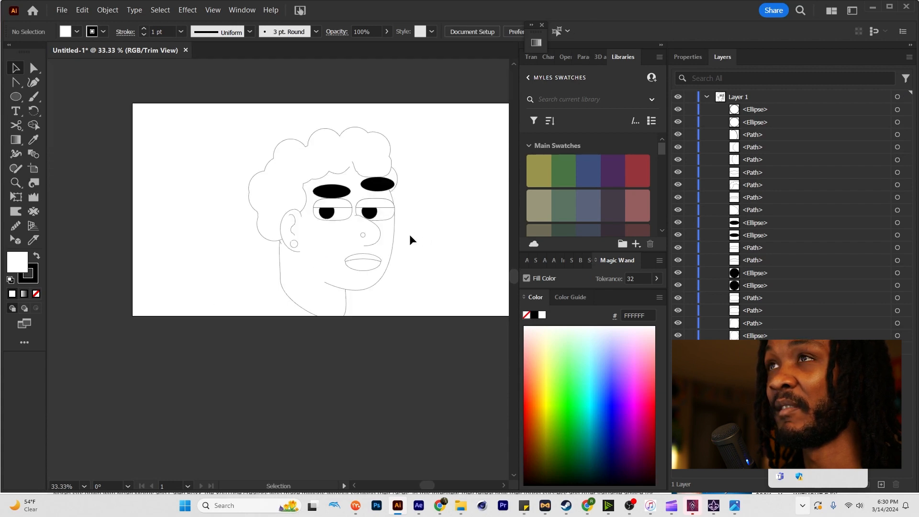
scroll(380, 208, "up", 1)
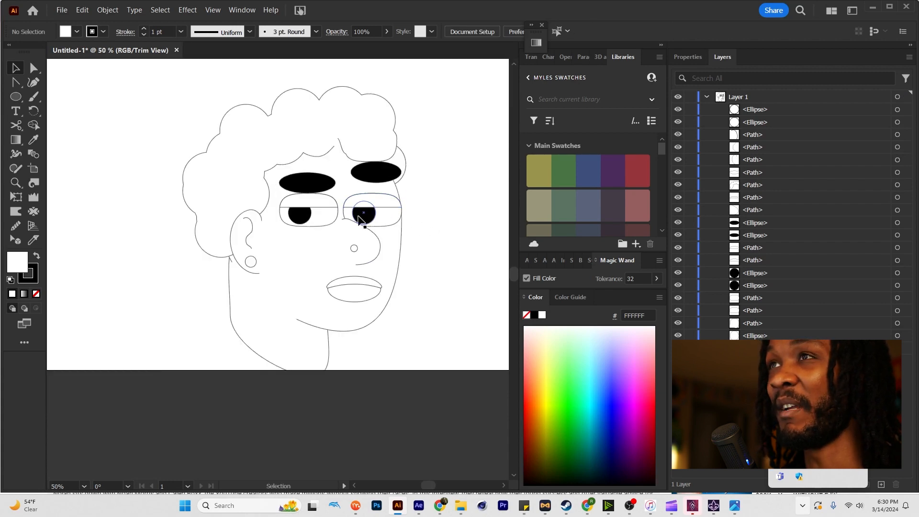
scroll(439, 257, "down", 1)
left_click_drag(420, 232, 442, 249)
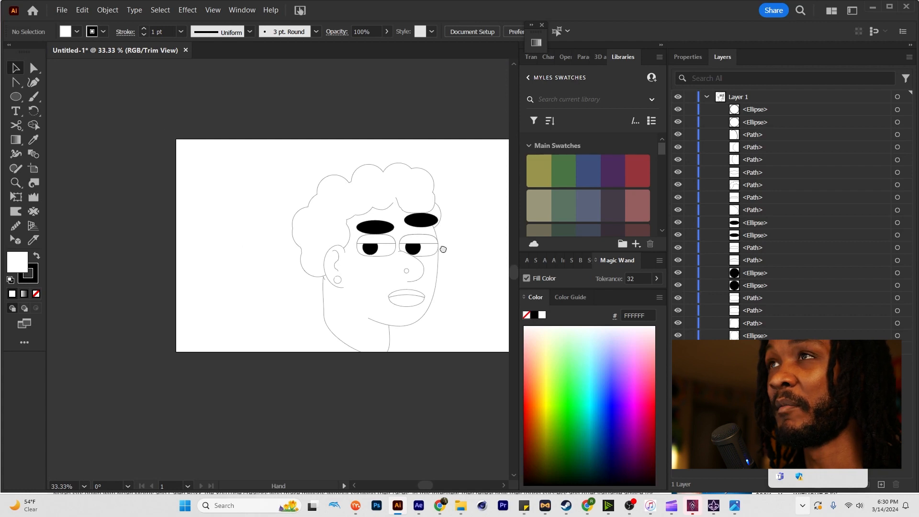
Fill the curly hair shape with dark brown 5C3B3C and copy that fill to the small hair ellipse behind the front eyebrow.
left_click(341, 229)
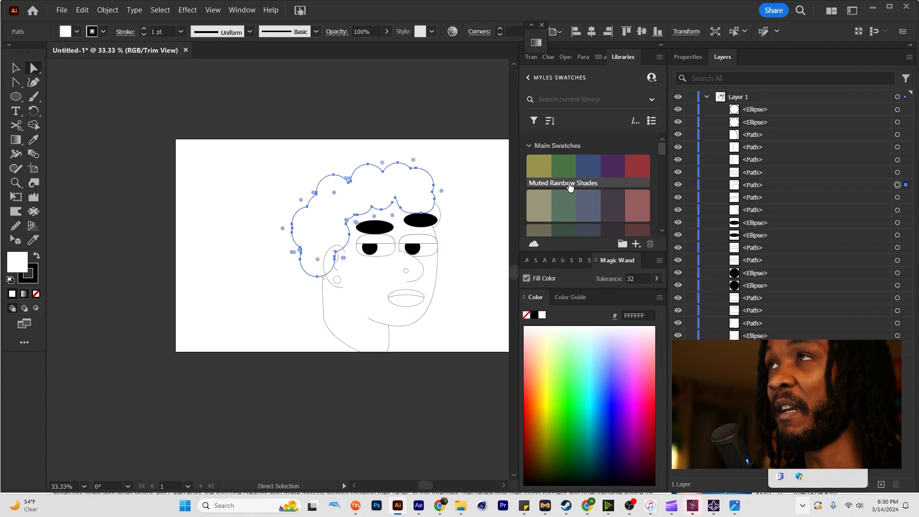
left_click(638, 204)
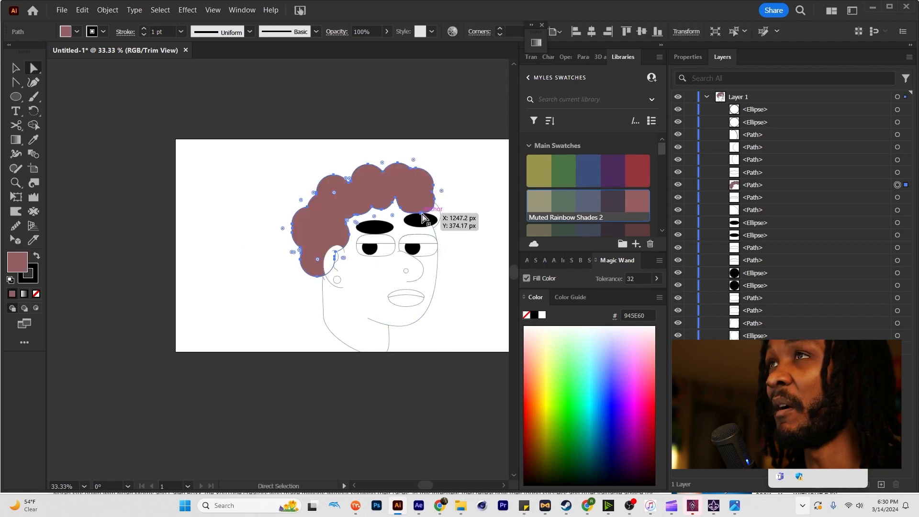
left_click(630, 233)
left_click(437, 214)
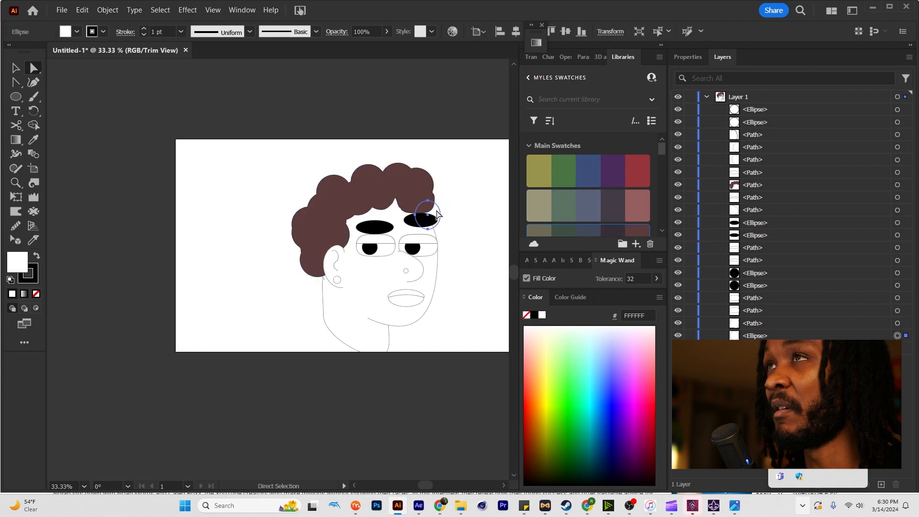
key("i")
left_click(407, 178)
key("a")
left_click(496, 210)
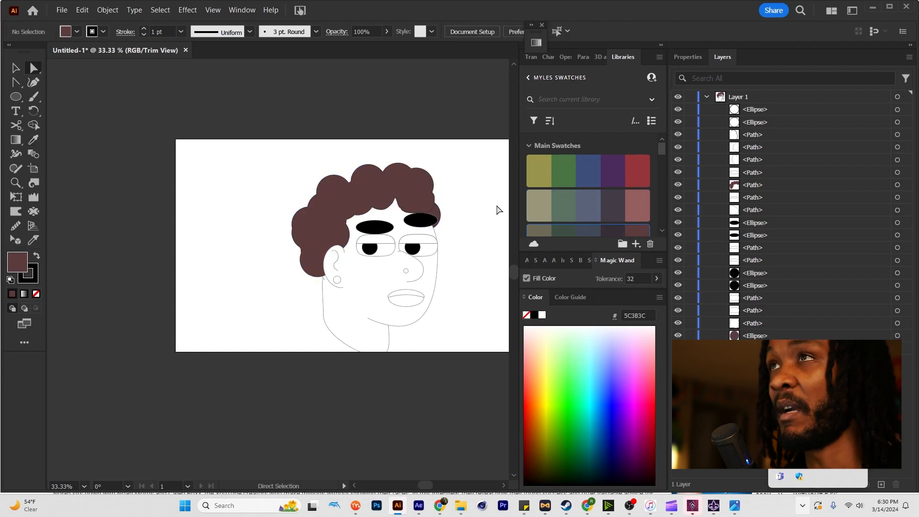
Fill the face shape with the reddish-brown 945E60 from the Muted Rainbow Shades 2 swatches.
left_click(435, 280)
left_click(644, 202)
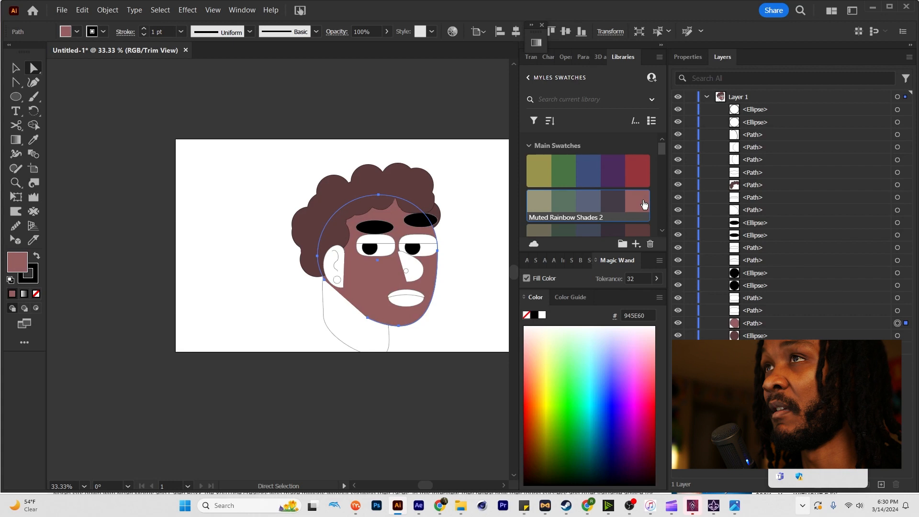
scroll(642, 201, "down", 3)
scroll(415, 258, "up", 2)
Match the fill of the nose, the outer ear and the inner ear curves to the face's skin colour.
left_click_drag(407, 273, 409, 233)
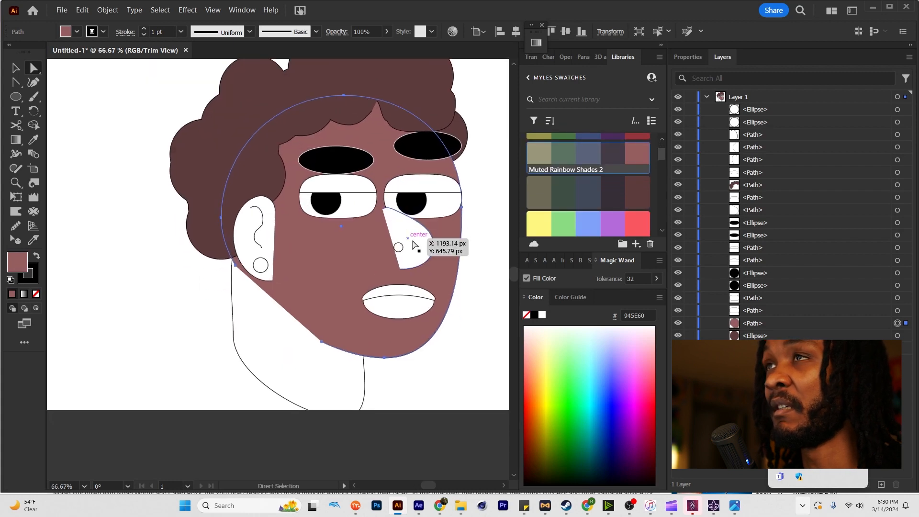
left_click(409, 238)
left_click(271, 223, "shift")
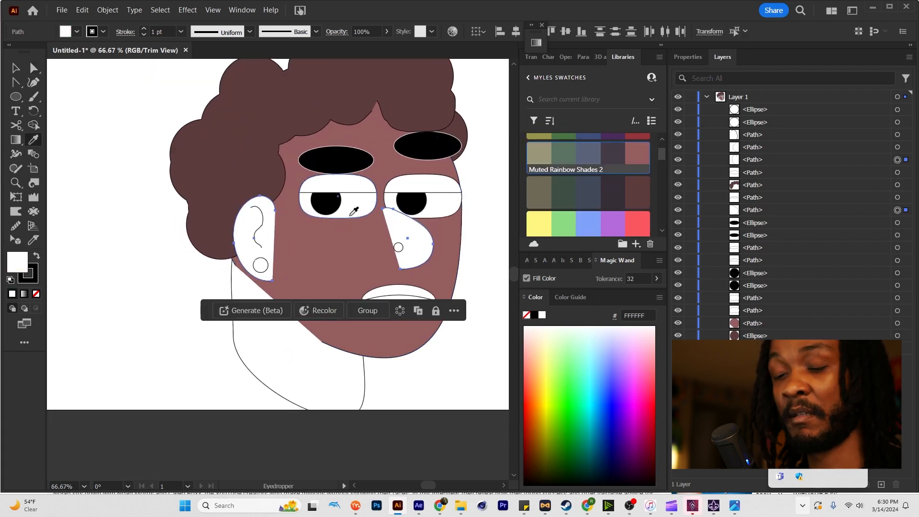
left_click(357, 233)
left_click(257, 235, "ctrl")
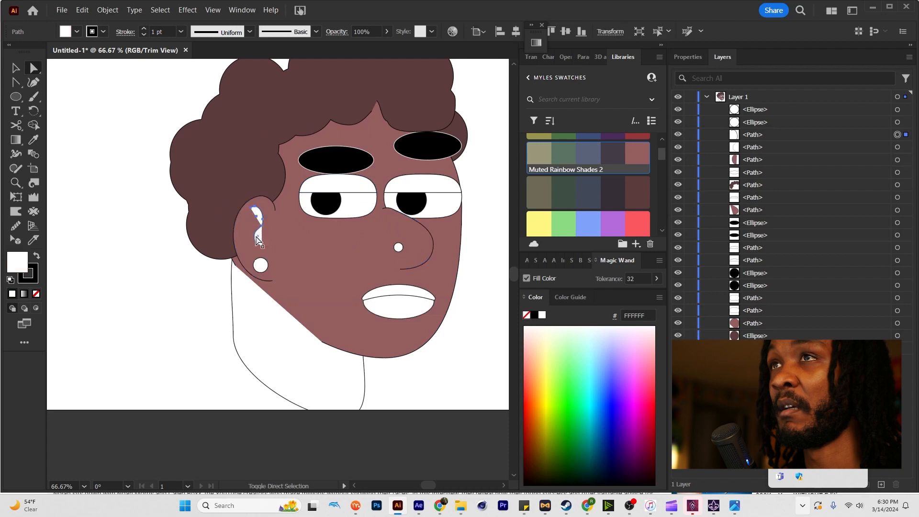
left_click(259, 240, "shift")
left_click(303, 236)
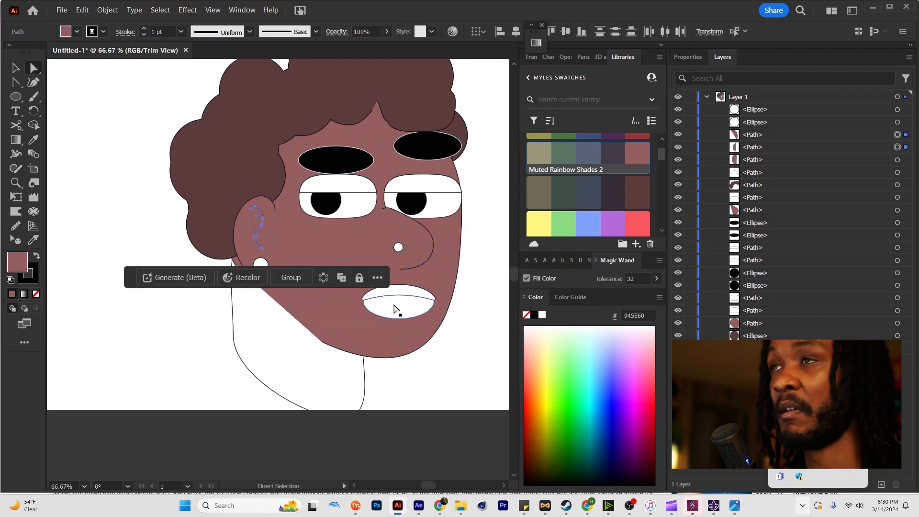
Give both lip shapes the skin colour and darken their fill to 7C5053 in the Color Picker.
left_click(404, 296, "ctrl")
left_click(306, 248)
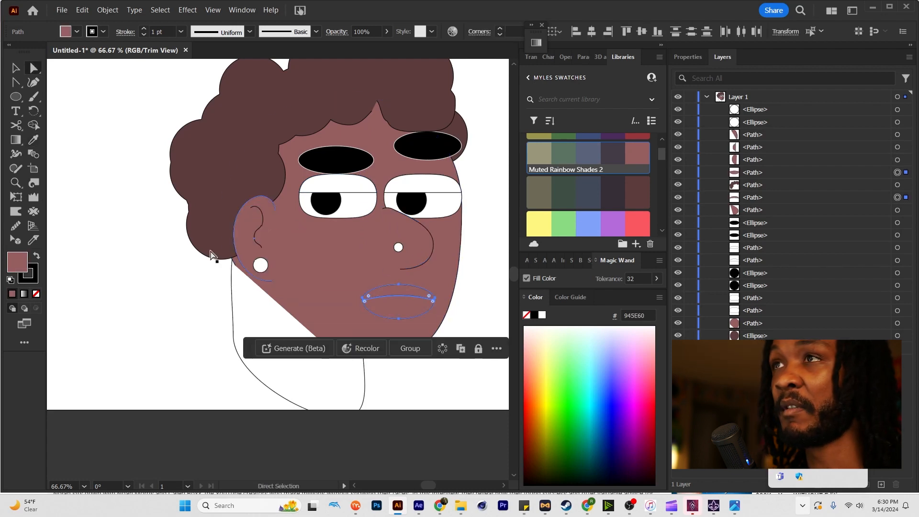
double_click(16, 265)
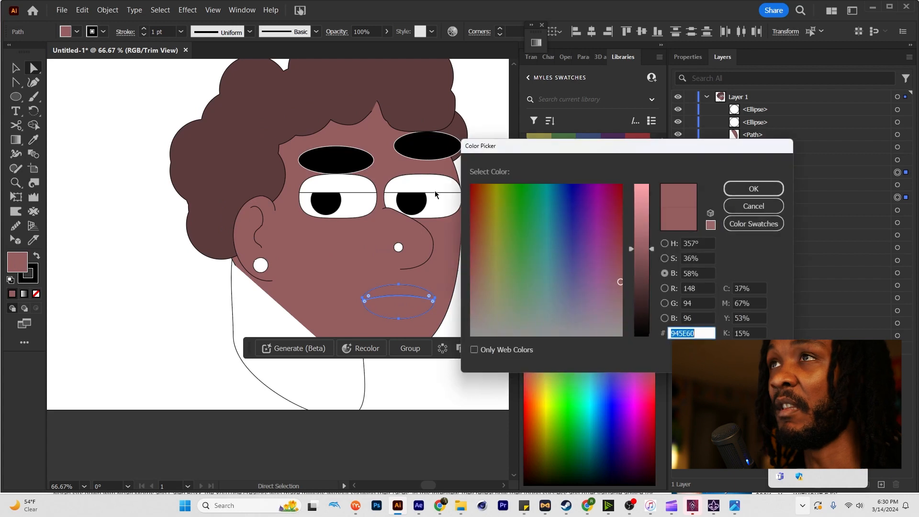
left_click(641, 264)
left_click(753, 189)
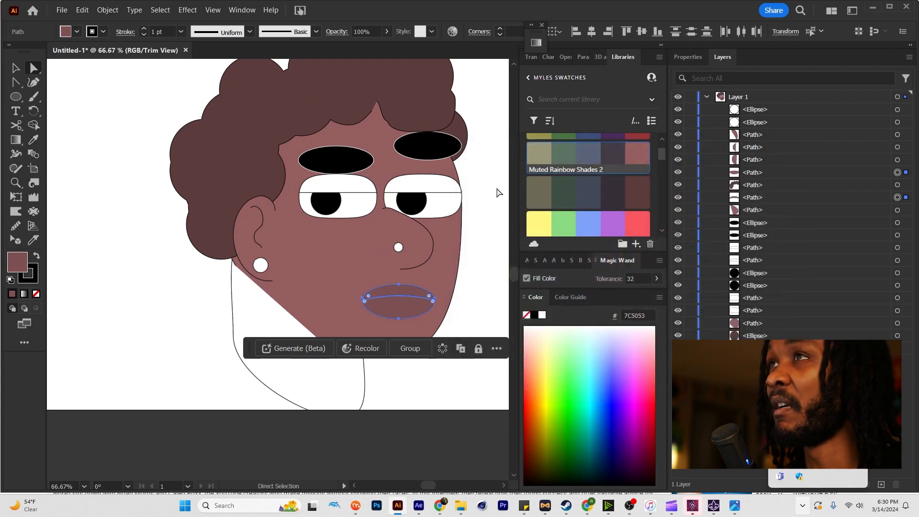
left_click(473, 203)
Match the fill of both upper eyelids to the face's skin colour with the Eyedropper.
left_click(434, 193)
left_click(358, 191, "shift")
key("i")
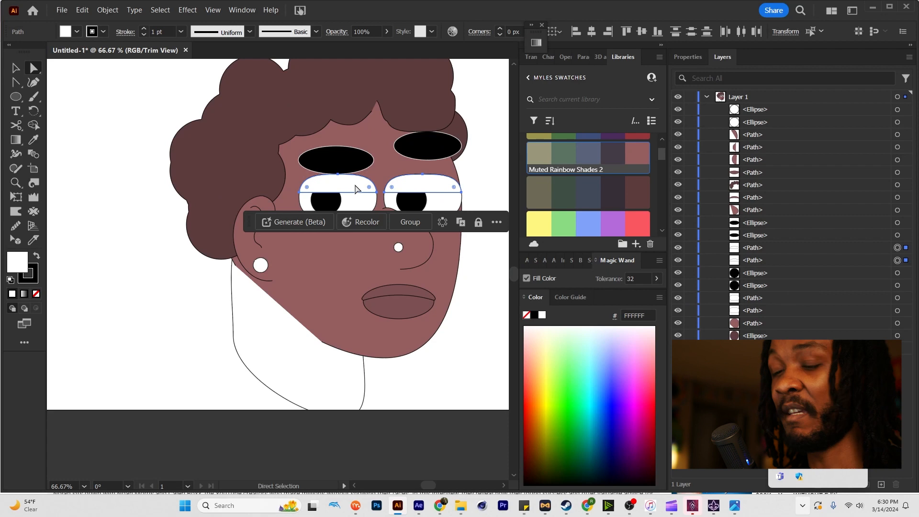
left_click(444, 178)
key("a")
left_click(490, 171)
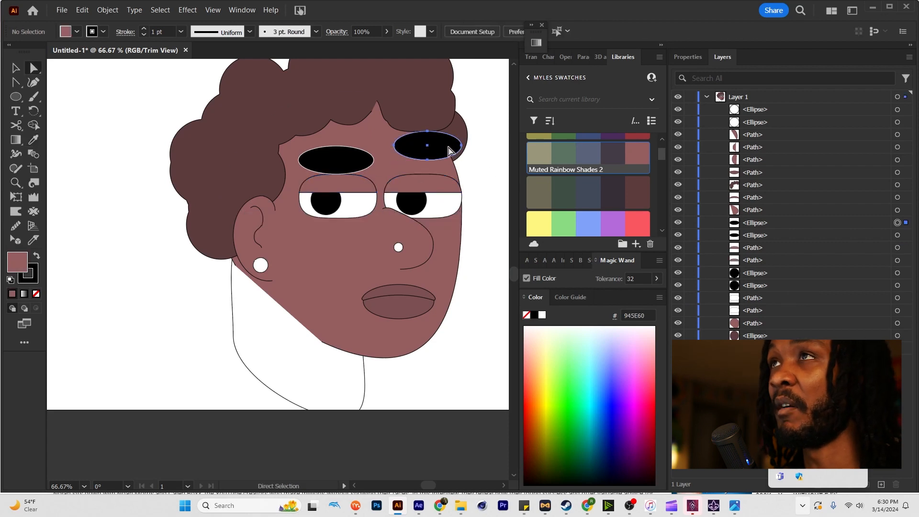
Remove the white outline from both eyebrows.
left_click(449, 151)
left_click(345, 159, "shift")
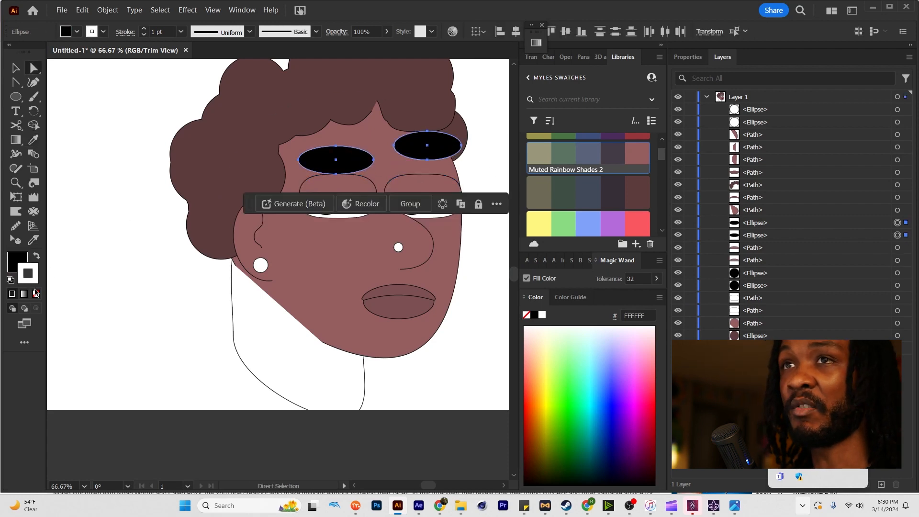
left_click(119, 287)
Match the fill of the neck shape to the face's skin colour with the Eyedropper.
scroll(307, 267, "down", 1)
left_click(296, 307)
left_click(289, 321)
key("i")
left_click(315, 284)
key("a")
left_click(456, 299)
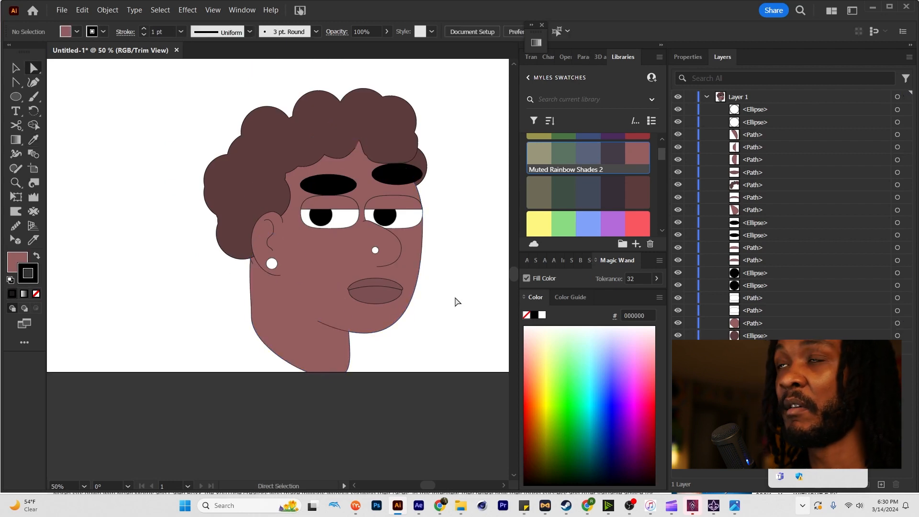
Draw a large ellipse for the shoulders across the artboard's lower edge beneath the head and send it to the back.
scroll(416, 300, "down", 3)
key("l")
left_click_drag(197, 217, 409, 407)
key("minus")
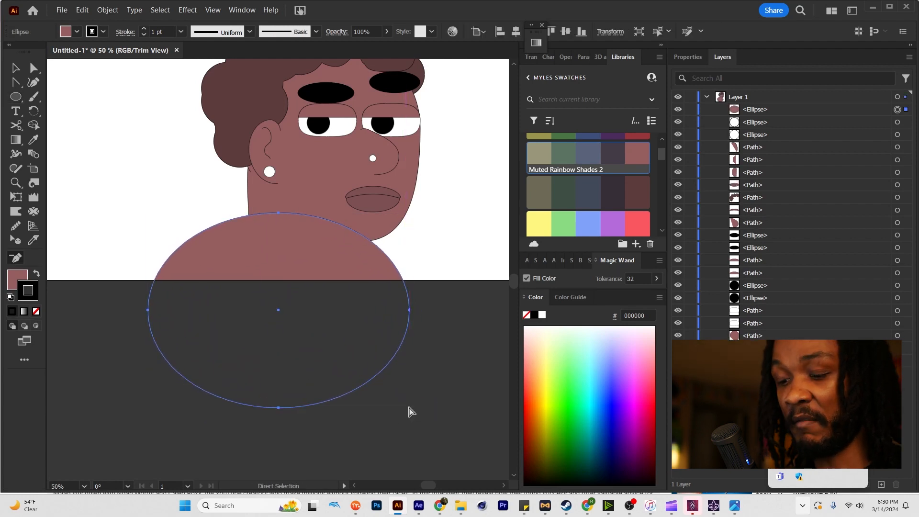
key("ctrl+minus")
key("v")
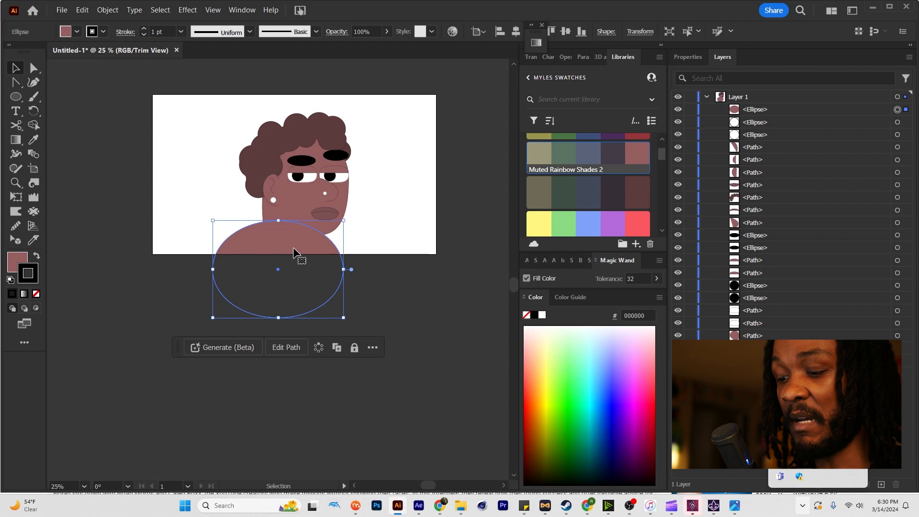
key("a")
key("ctrl+shift+bracketleft")
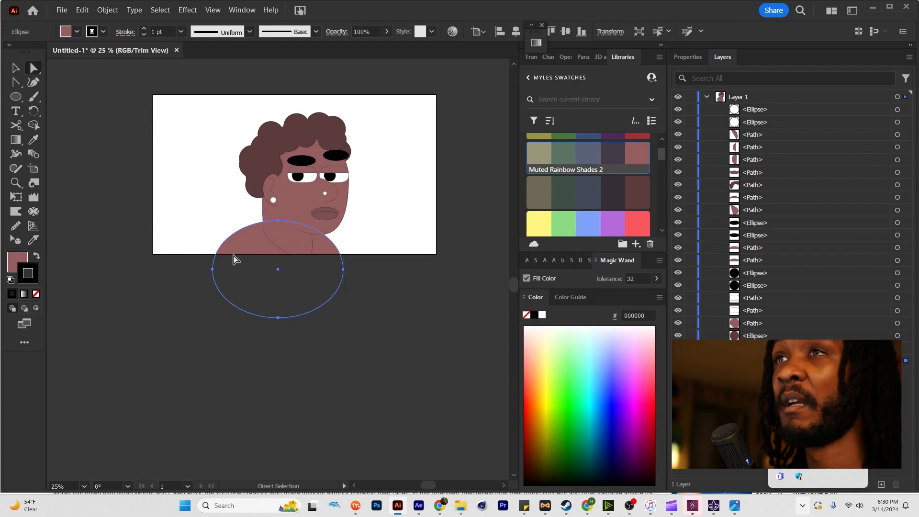
Reshape the shoulder ellipse by pulling its front anchor down and outward and its back anchor inward, and shift the shape slightly lower.
key("v")
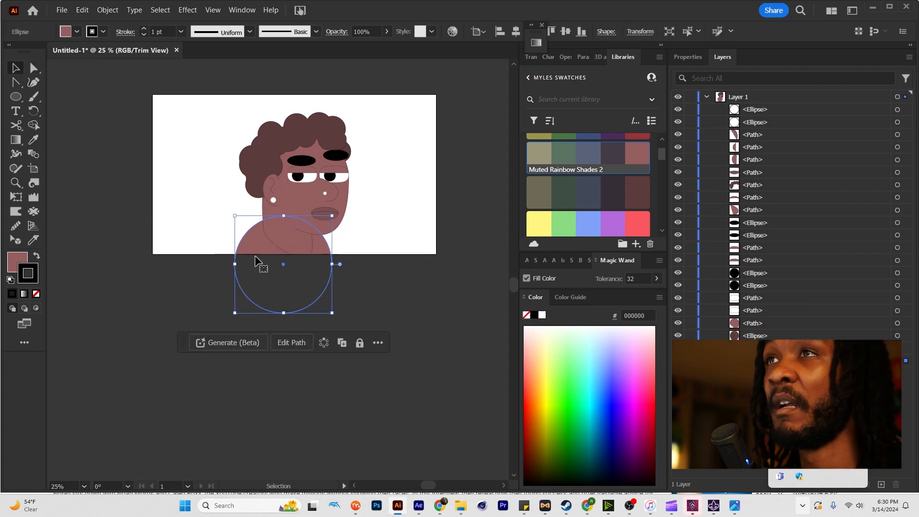
key("a")
left_click_drag(332, 265, 346, 289)
left_click(235, 264)
key("v")
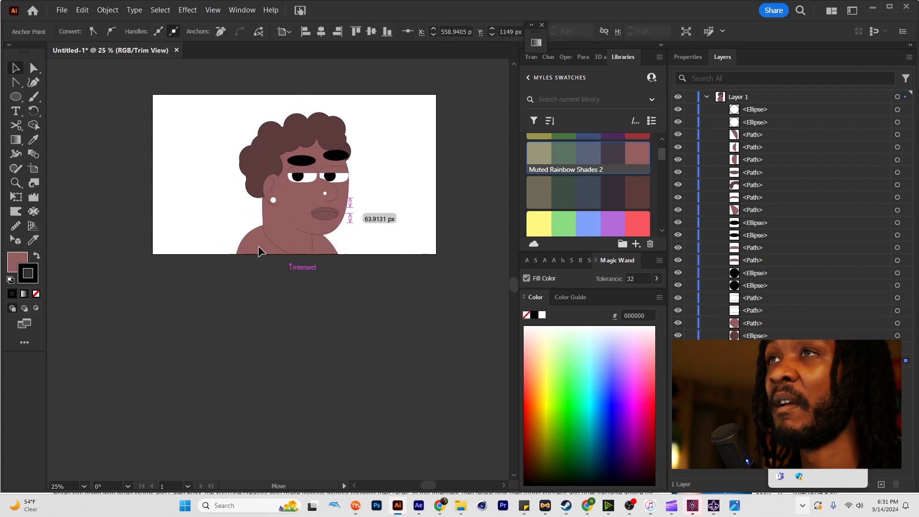
left_click_drag(239, 275, 243, 278)
key("a")
left_click(263, 227)
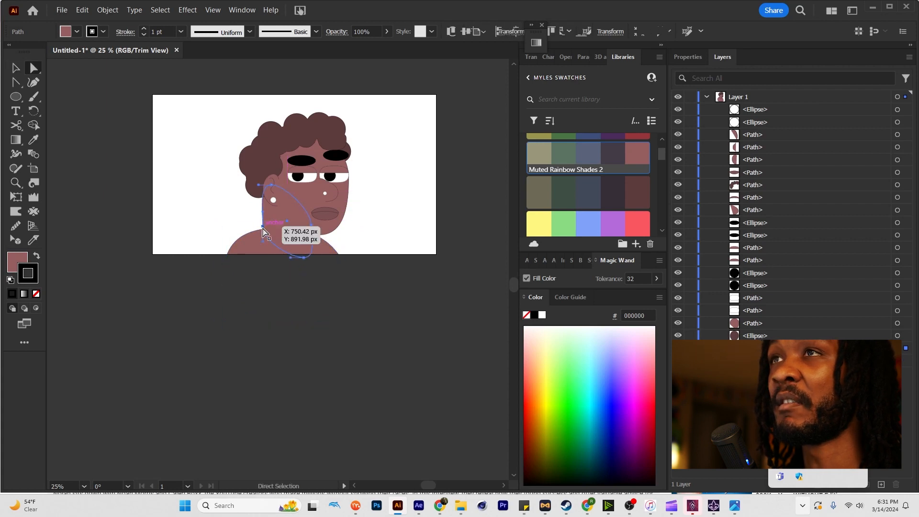
Fill the shoulder shape with the blue 3E4F7A from the Muted Rainbow Shades swatches as a shirt.
left_click(263, 234)
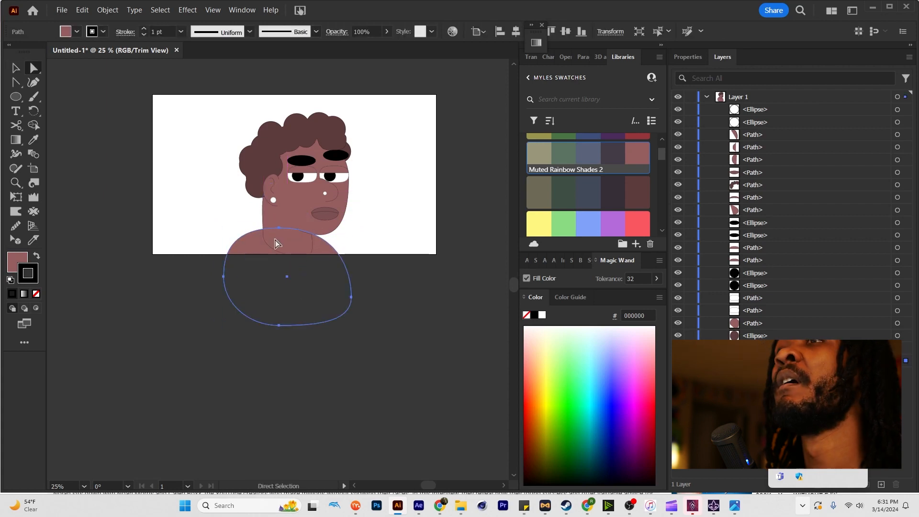
scroll(586, 205, "up", 3)
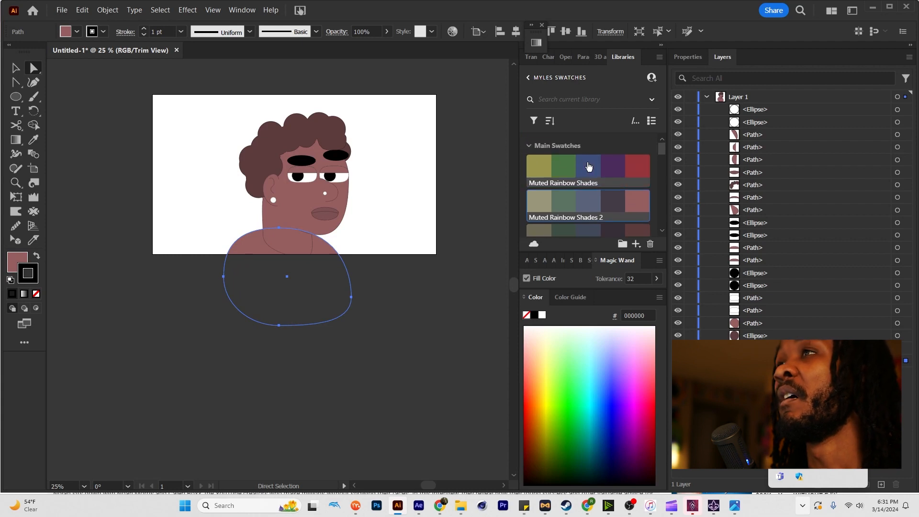
left_click(589, 166)
key("ctrl+z")
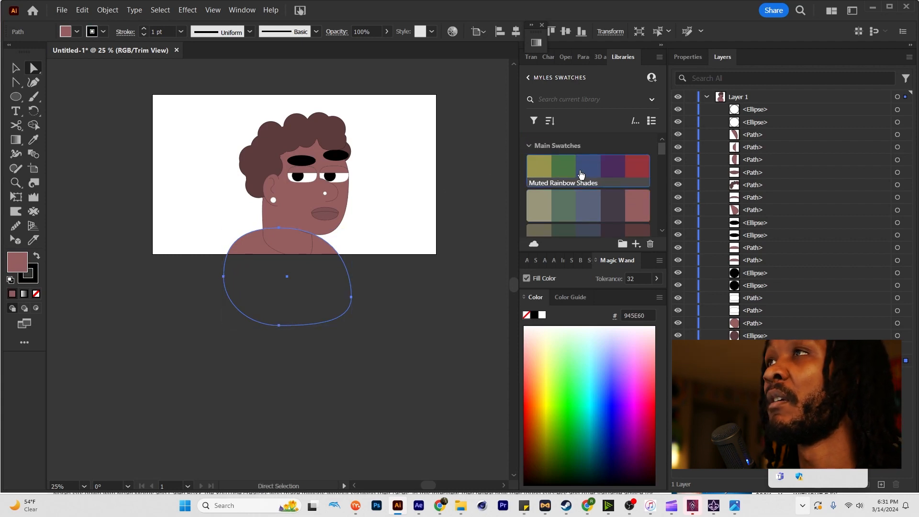
left_click(589, 173)
key("v")
left_click(424, 211)
Duplicate the earring circle and the nose stud, offsetting each copy slightly toward the back of the head.
scroll(289, 241, "up", 1)
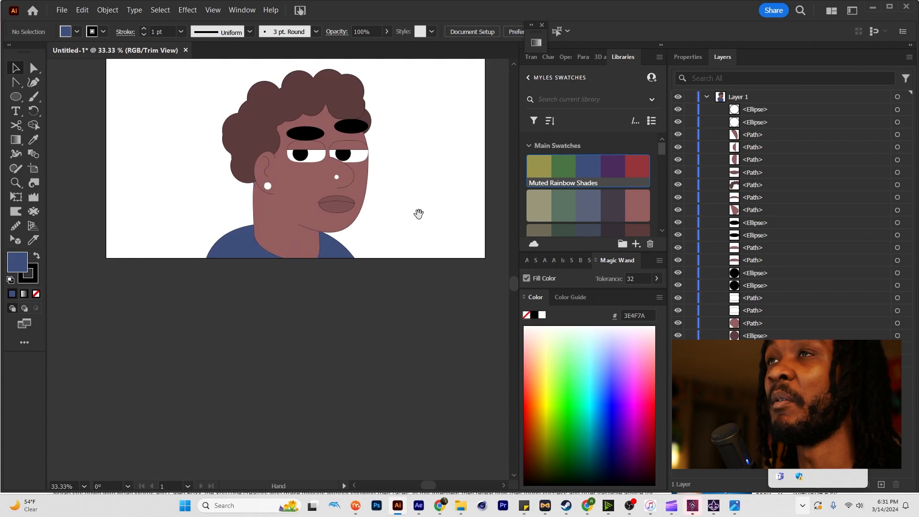
left_click_drag(418, 213, 454, 298)
scroll(418, 255, "down", 1)
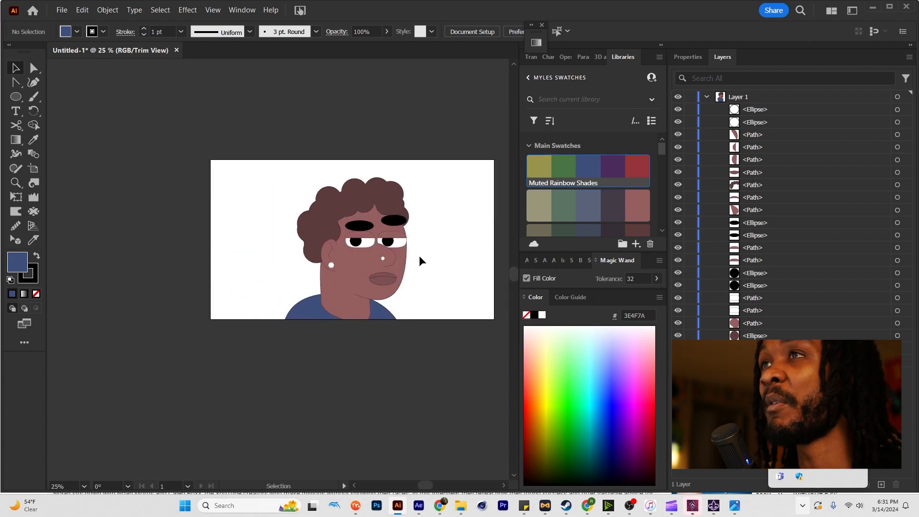
scroll(433, 259, "down", 2)
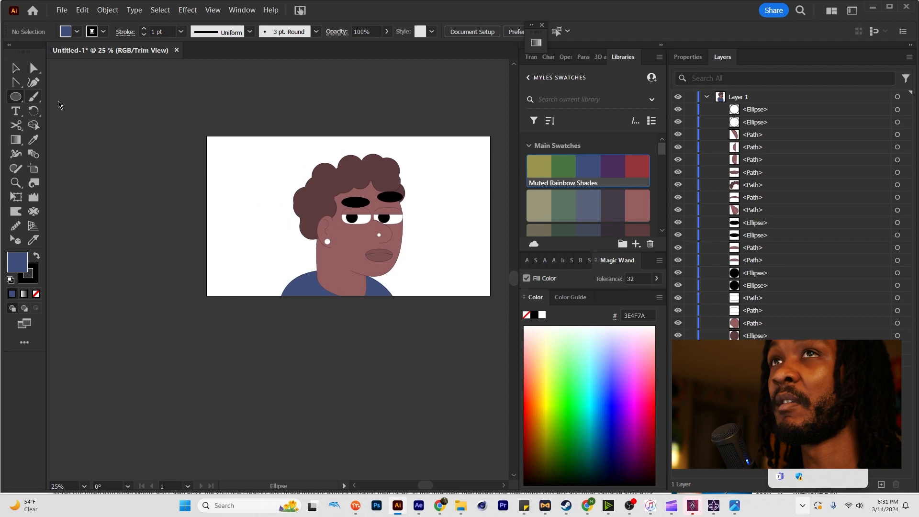
scroll(375, 214, "up", 2)
key("v")
scroll(287, 279, "up", 2)
left_click_drag(266, 254, 264, 257)
left_click_drag(474, 229, 472, 228)
Fill the rear circles of the earring and nose stud with light grey DEDEDE from the Greys swatches.
key("a")
left_click(277, 251)
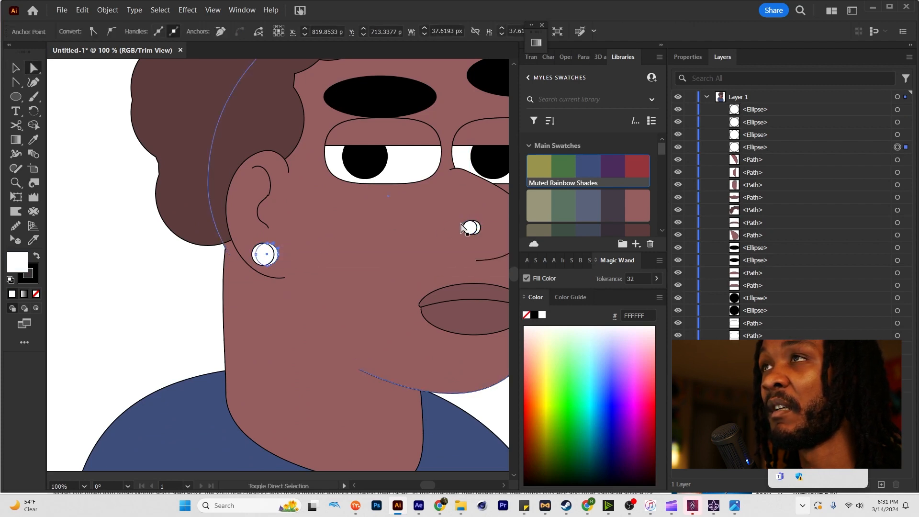
left_click(479, 224, "shift")
scroll(592, 196, "down", 5)
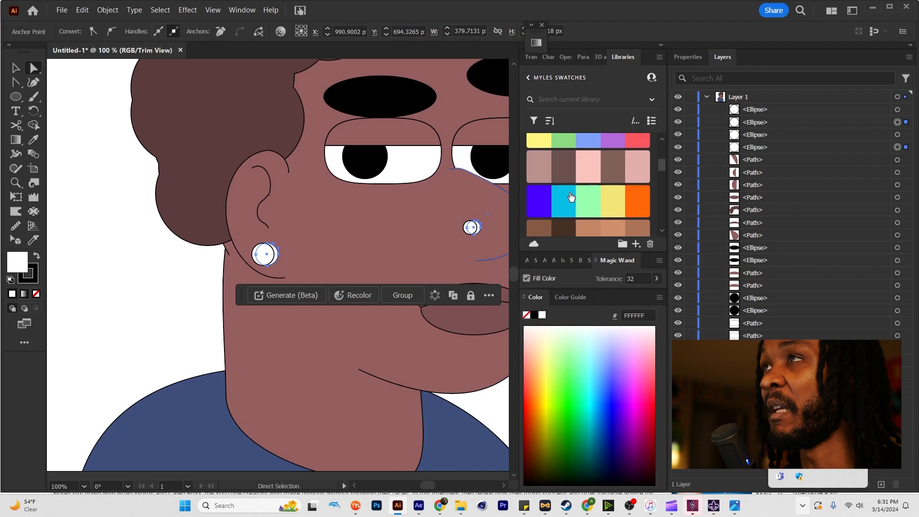
left_click(593, 172)
key("v")
key("ctrl+shift+a")
key("ctrl+minus")
key("ctrl+minus")
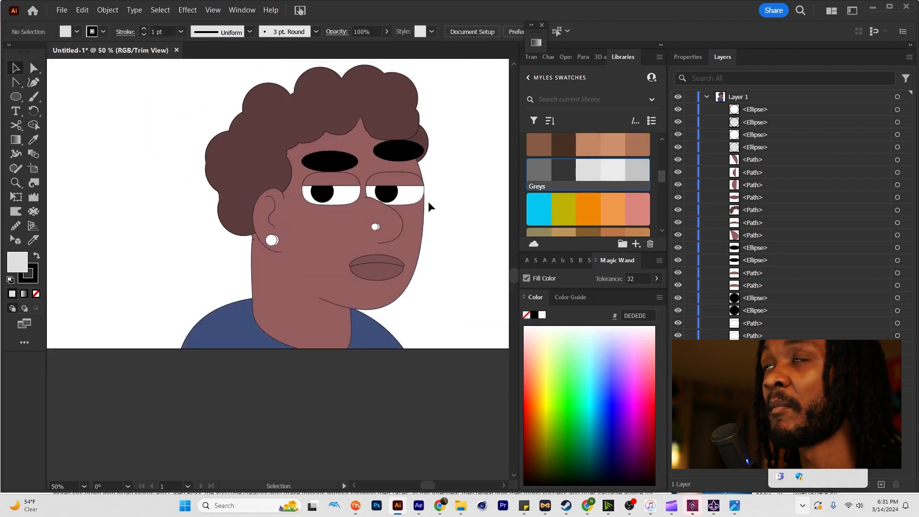
Draw a small circle over the lower front edge of the front eye's pupil and give it the eye's white fill.
scroll(392, 195, "up", 2)
key("a")
left_click(392, 195)
key("l")
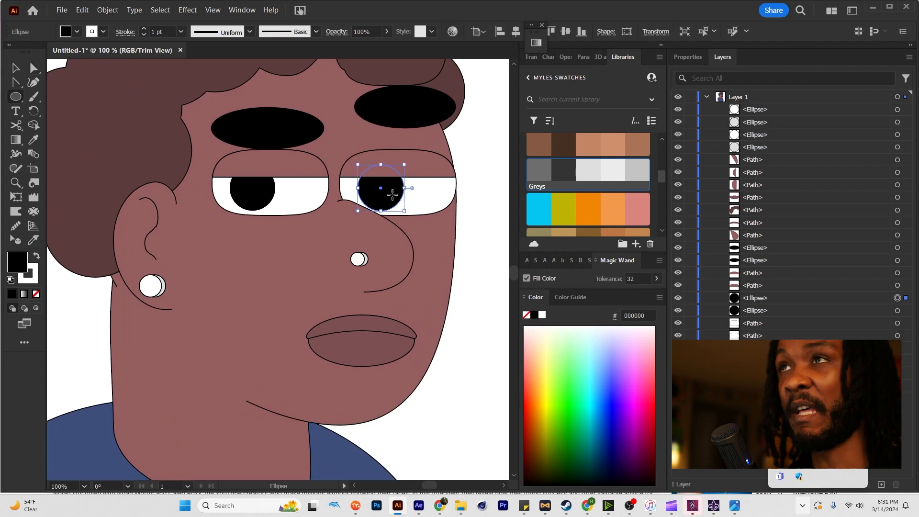
mouse_move(391, 191)
left_mouse_down()
mouse_move(413, 203)
mouse_move(409, 196)
left_mouse_up()
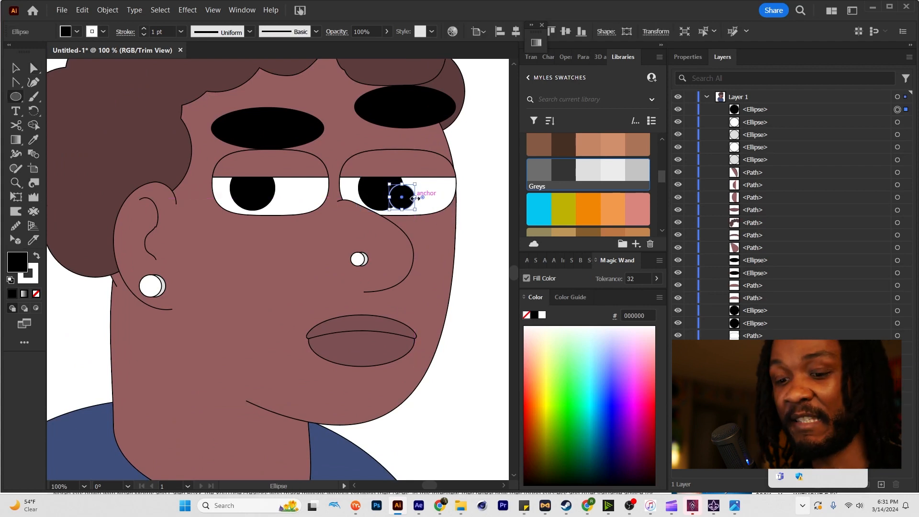
key("i")
left_click(424, 193)
Remove the small white circle's outline and duplicate it onto the same spot of the other eye's pupil.
key("a")
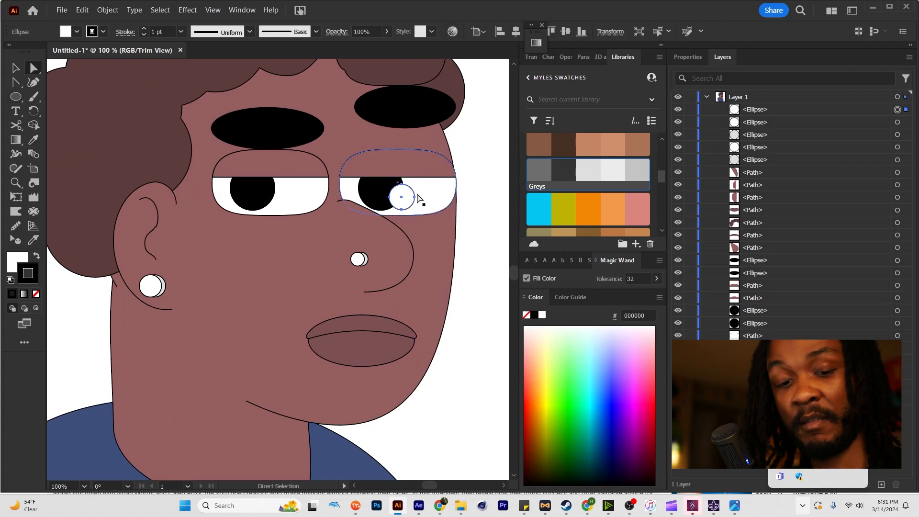
key("x")
key("slash")
left_click_drag(404, 199, 273, 199)
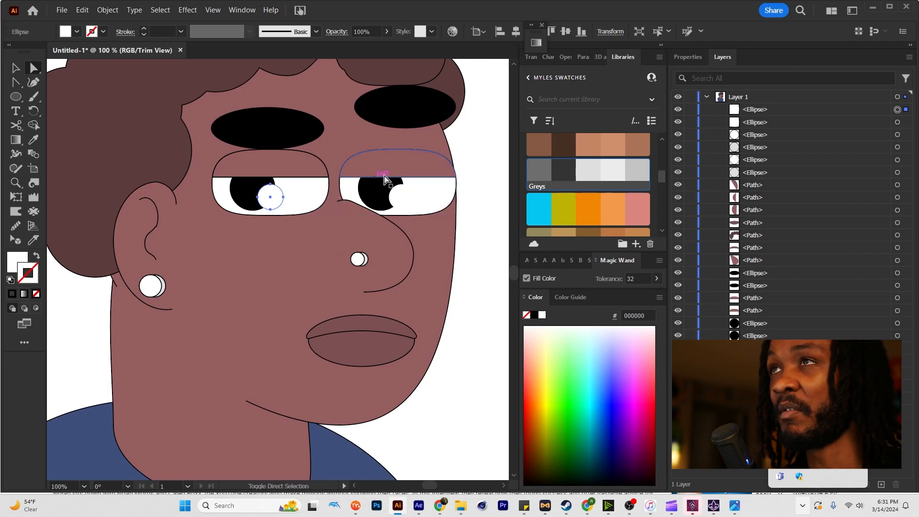
left_click(464, 170)
key("ctrl+minus")
key("ctrl+minus")
left_click_drag(467, 196, 431, 223)
key("ctrl+minus")
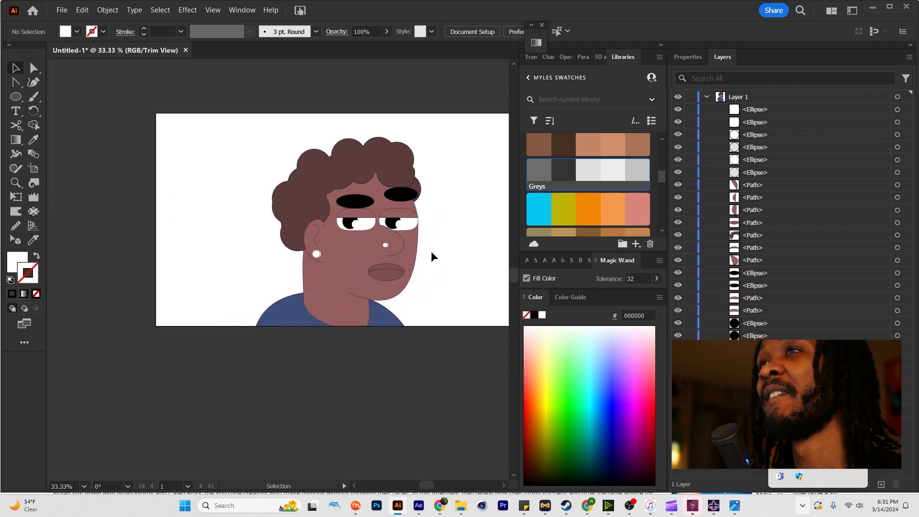
Draw a white circle without outline, about 229 px across, over the whole front eye as a glasses lens.
key("ctrl+plus")
key("ctrl+plus")
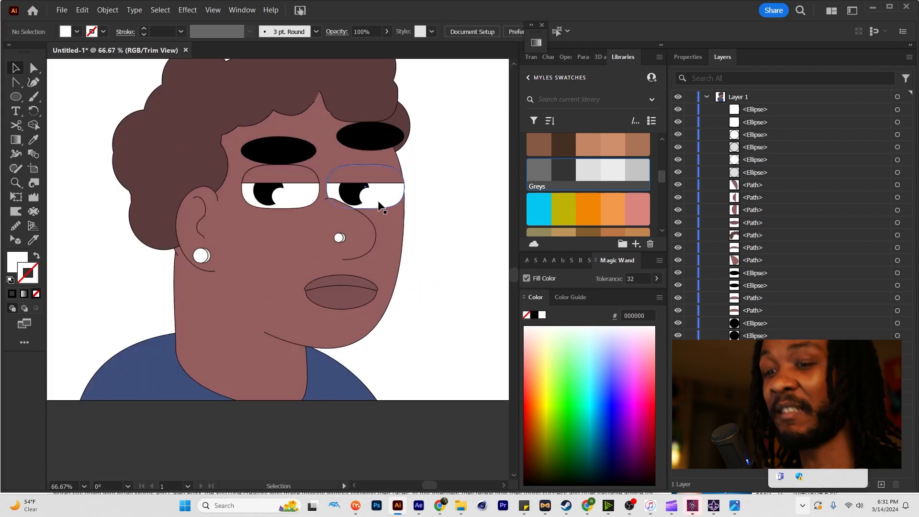
key("l")
left_click_drag(320, 146, 414, 206)
key("v")
Bring the nose and both nose stud circles in front of the lens circle.
left_click(373, 249)
left_click(339, 238, "shift")
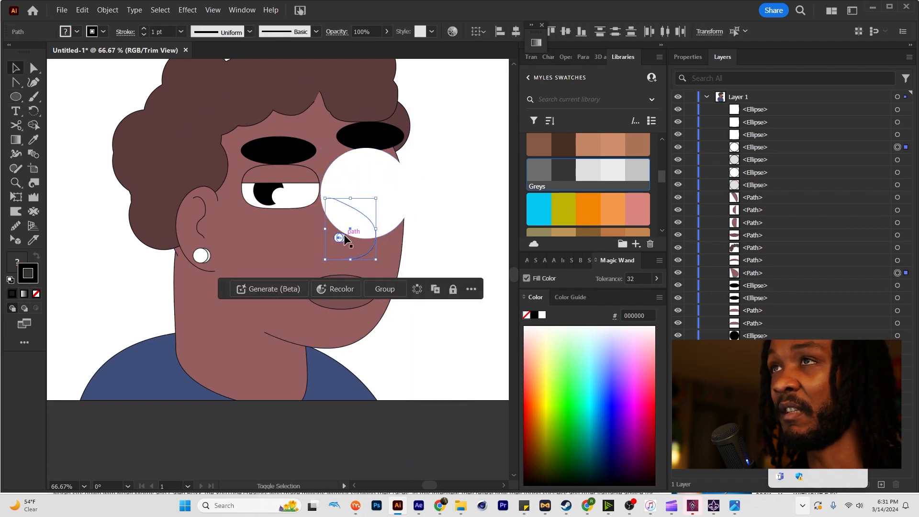
key("ctrl+shift+bracketright")
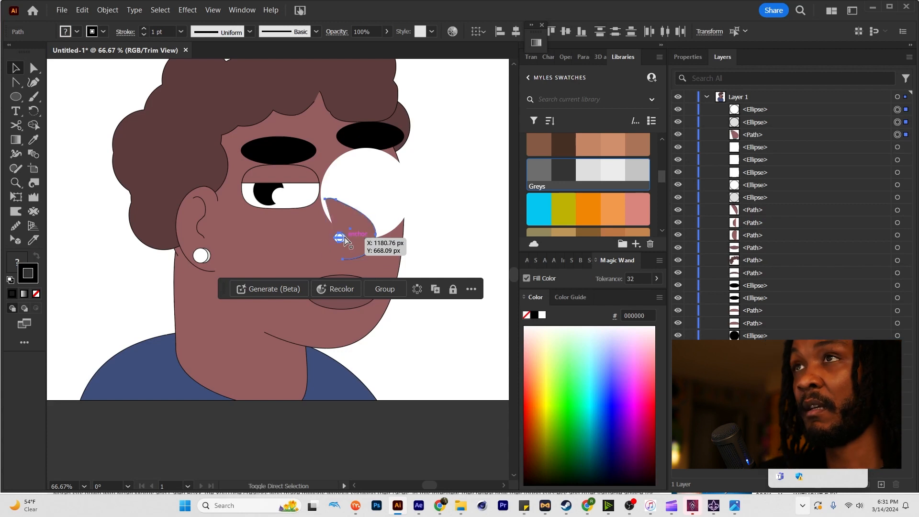
Shift the lens circle slightly toward the front of the face and give it a black 20 pt stroke aligned to the inside.
key("a")
left_click(417, 222)
left_click_drag(375, 193, 381, 197)
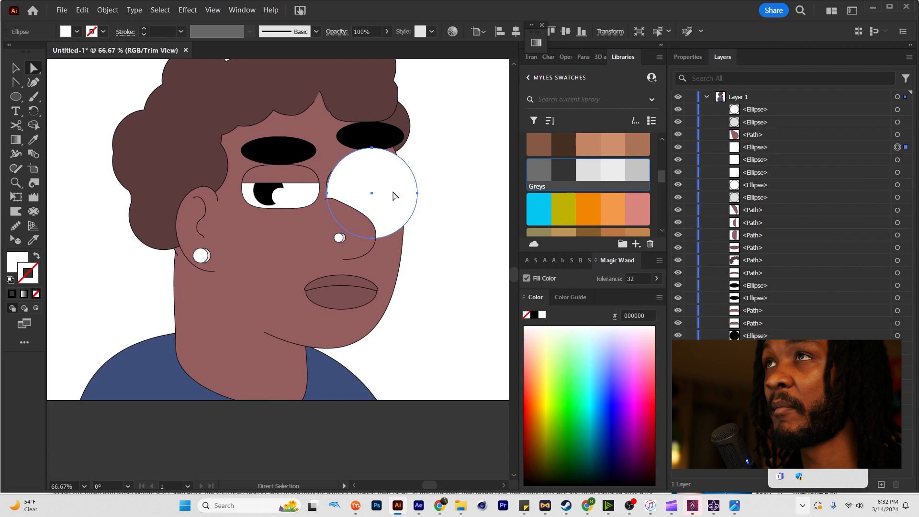
left_click(12, 294)
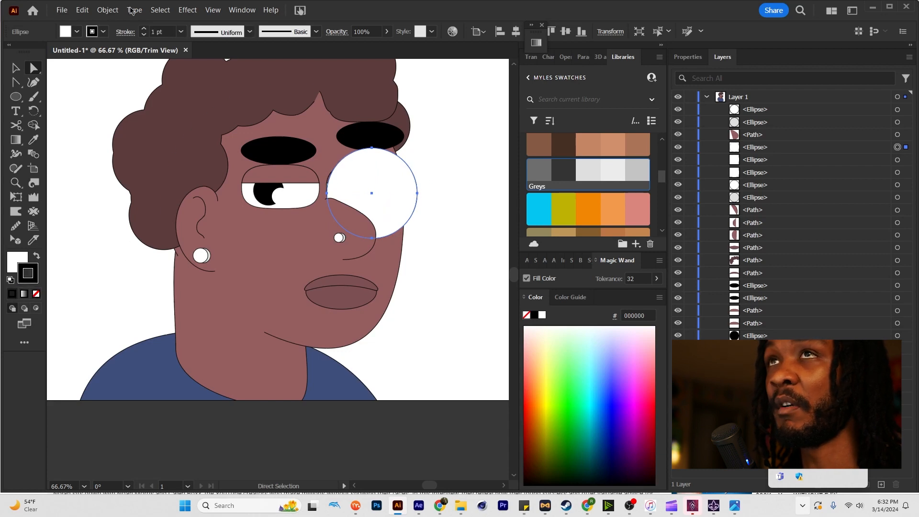
left_click(144, 29)
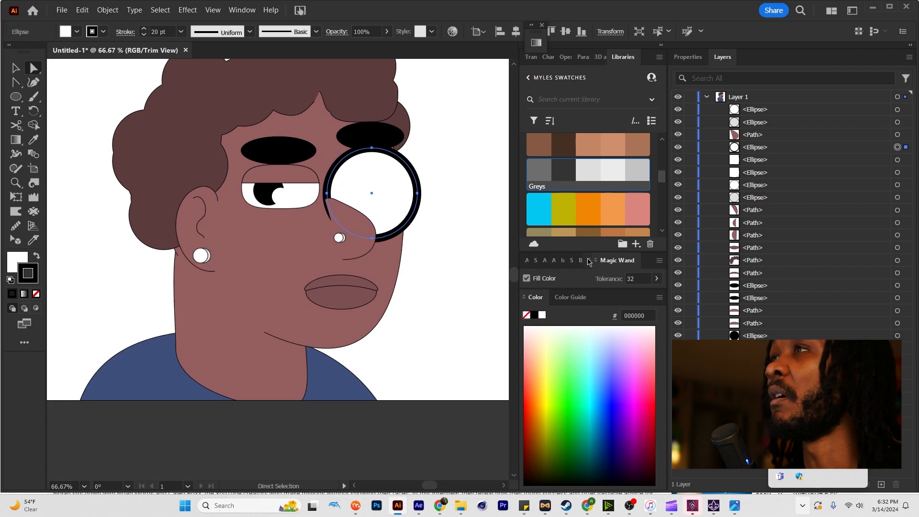
left_click(535, 261)
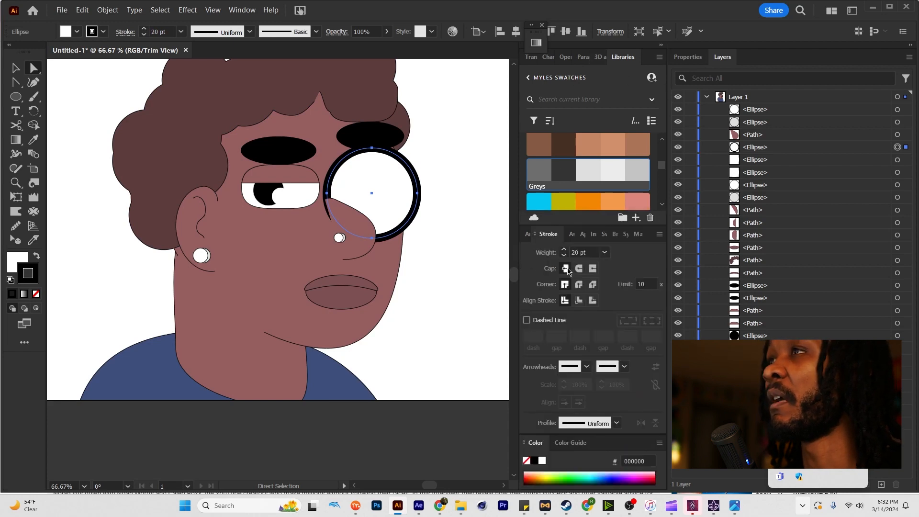
left_click(579, 300)
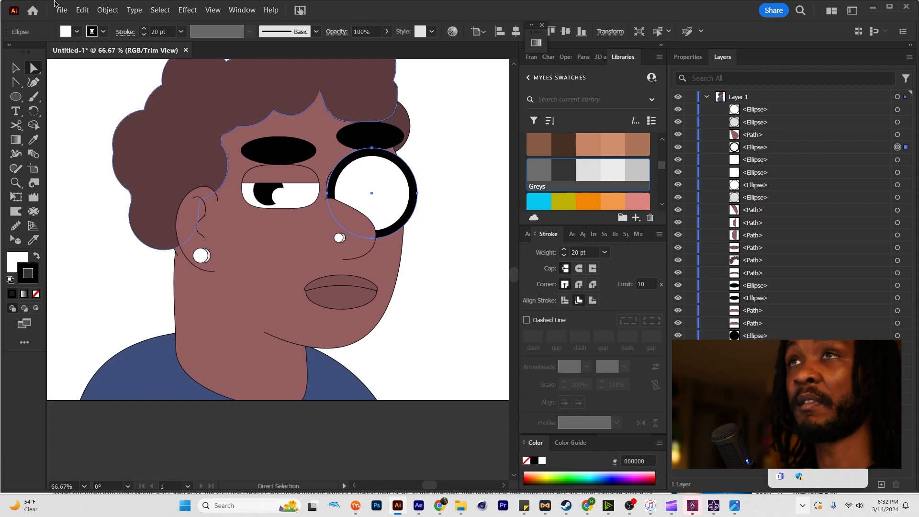
Expand the circle into a separate frame ring and lens, and lower the inner lens's opacity to 55%.
left_click(106, 10)
left_click(131, 146)
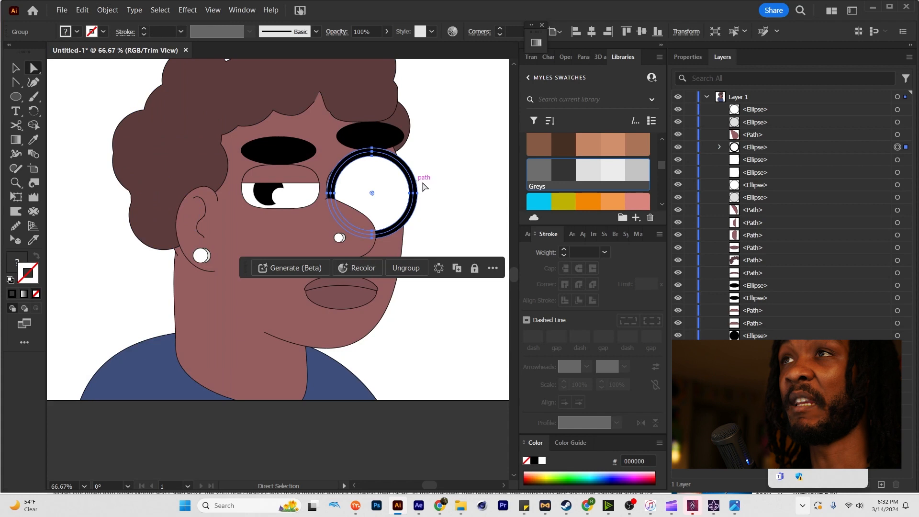
left_click(436, 194)
left_click(376, 201)
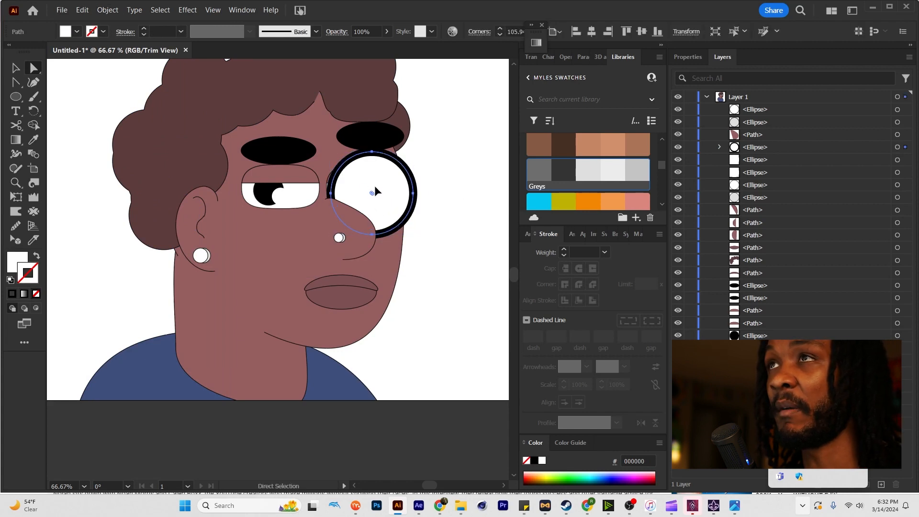
left_click_drag(372, 193, 386, 191)
left_click(387, 32)
left_click_drag(384, 45, 375, 50)
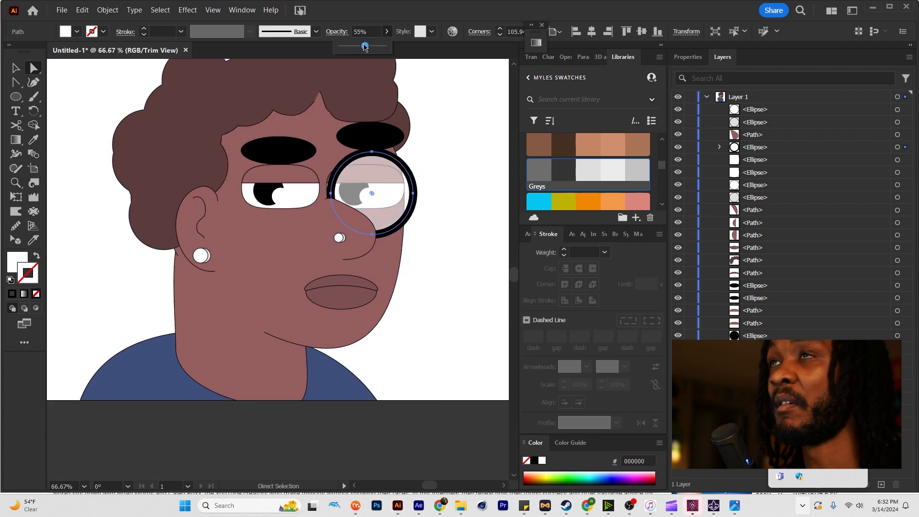
Fill the glasses frame ring with orange-brown BC7643 from the Autumn Forest swatches.
left_click(401, 168)
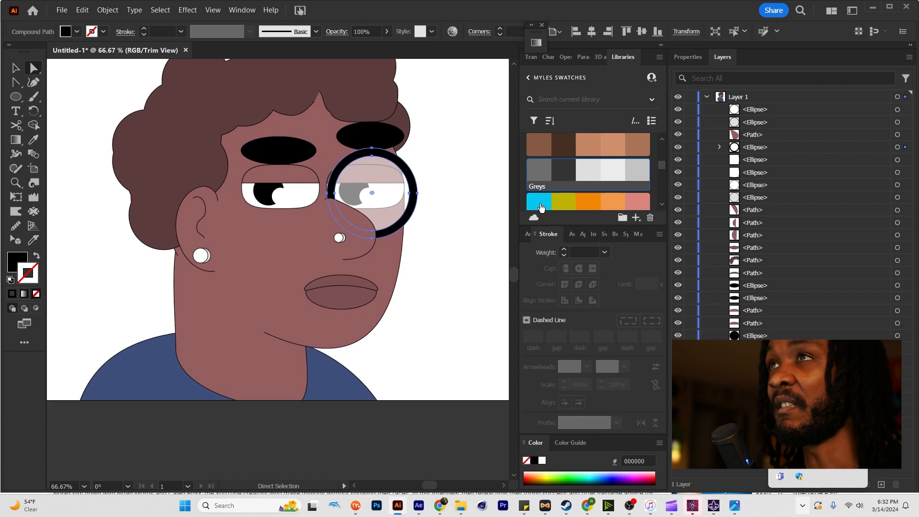
scroll(605, 190, "down", 2)
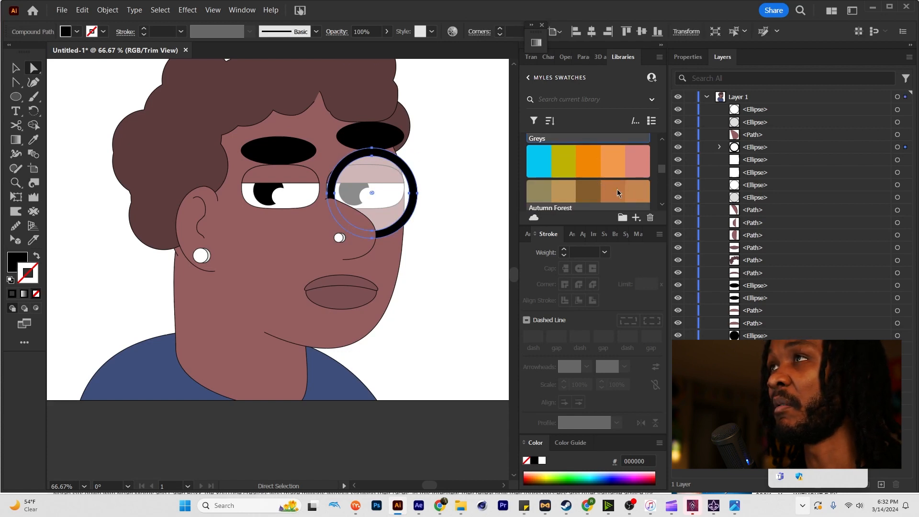
left_click(618, 194)
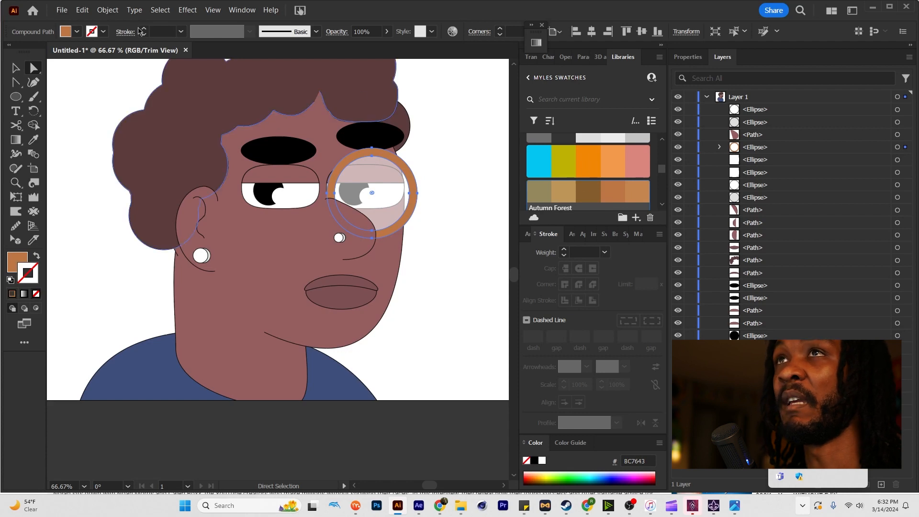
Outline the frame ring with a black 1 pt stroke.
left_click(143, 27)
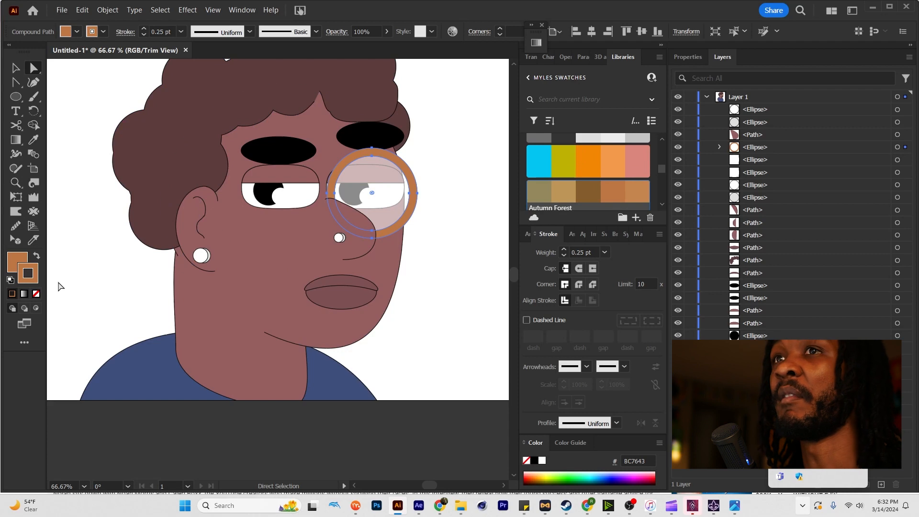
double_click(37, 271)
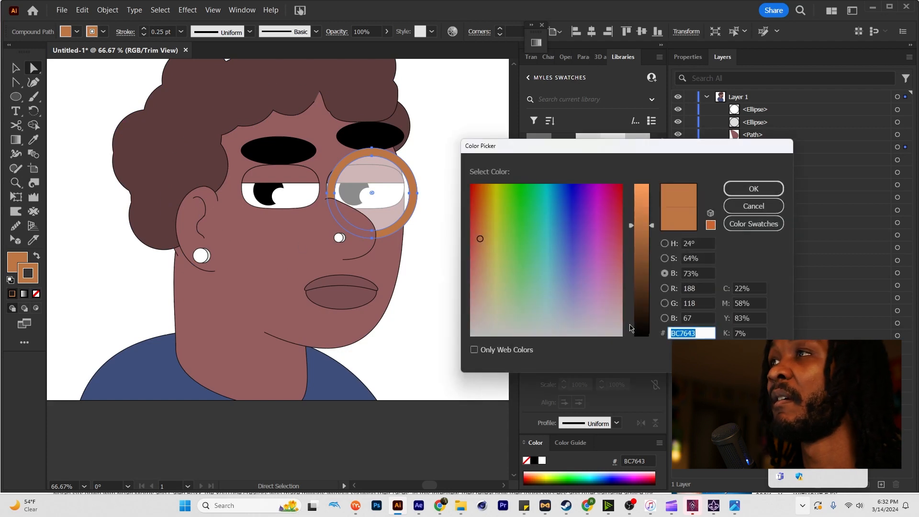
left_click(629, 328)
left_click(753, 189)
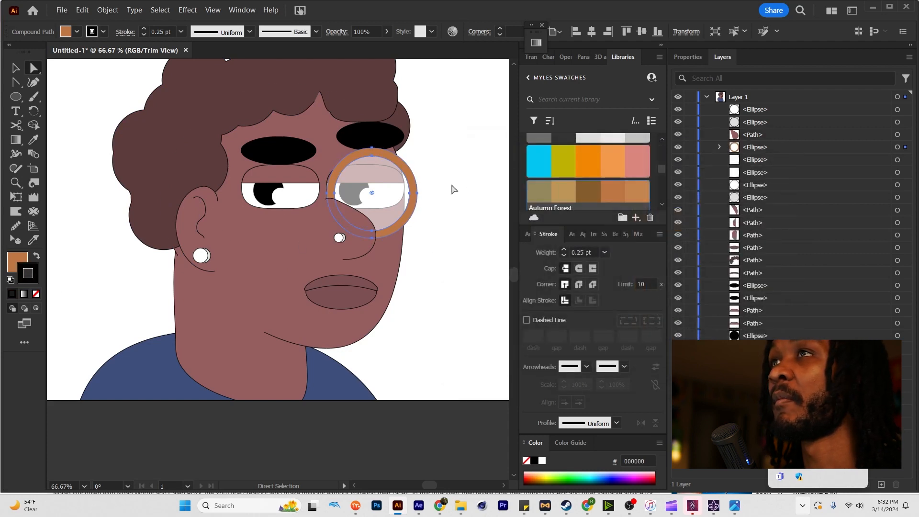
left_click(417, 181)
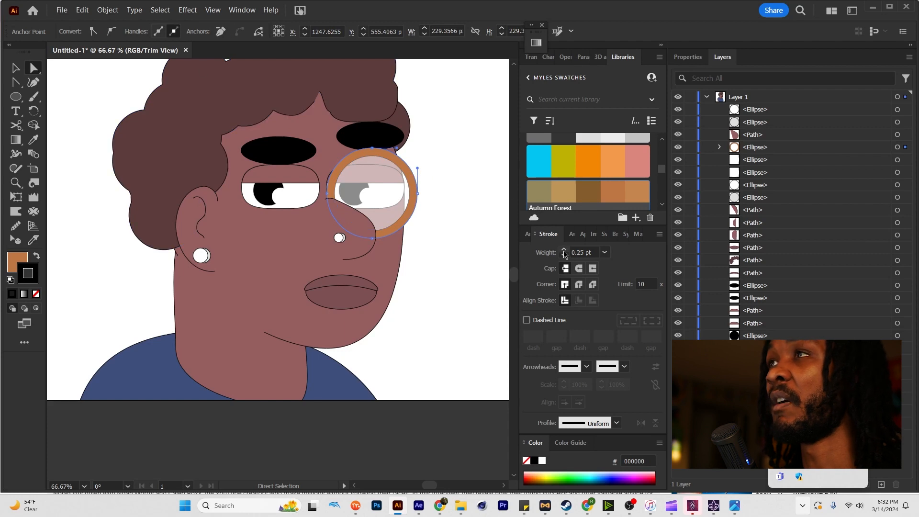
left_click(464, 238)
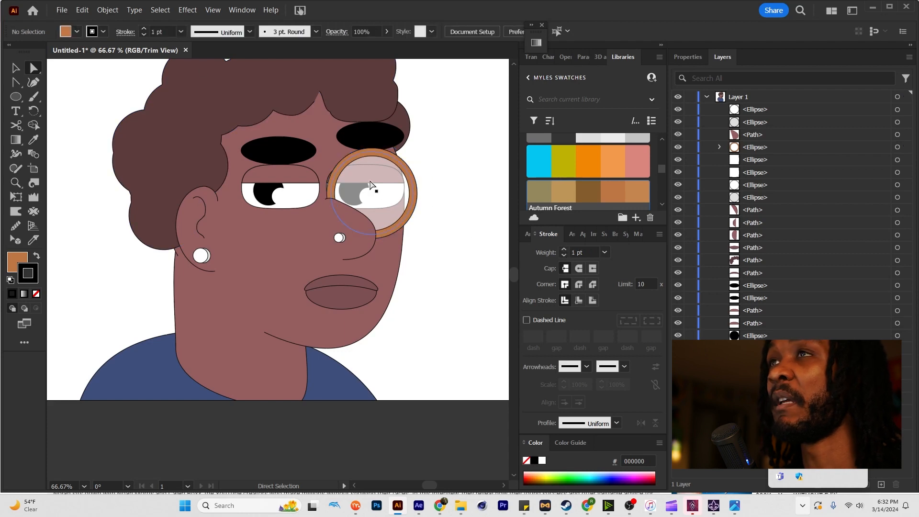
Fill the translucent lens with brown 835D2C from the Autumn Forest swatches.
left_click(371, 192)
left_click(616, 191)
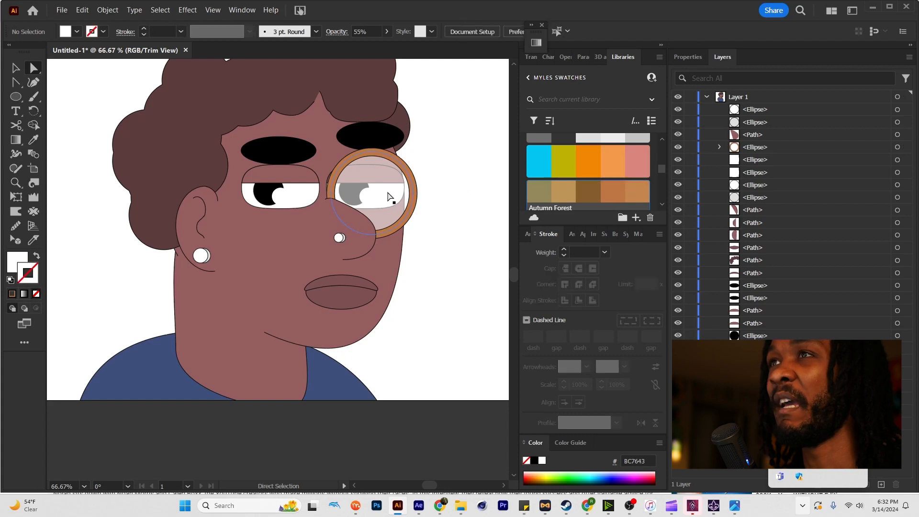
mouse_move(390, 197)
left_mouse_down()
mouse_move(410, 193)
mouse_move(389, 194)
left_mouse_up()
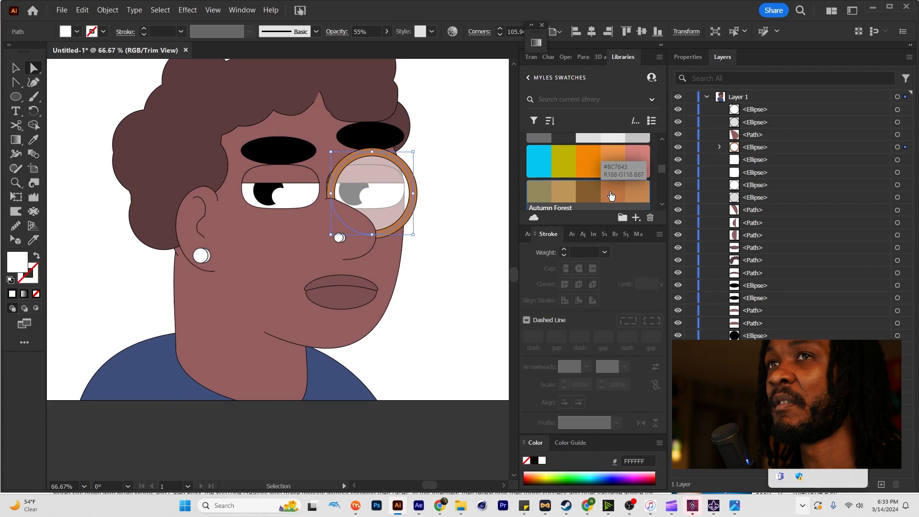
left_click(611, 194)
left_click(588, 192)
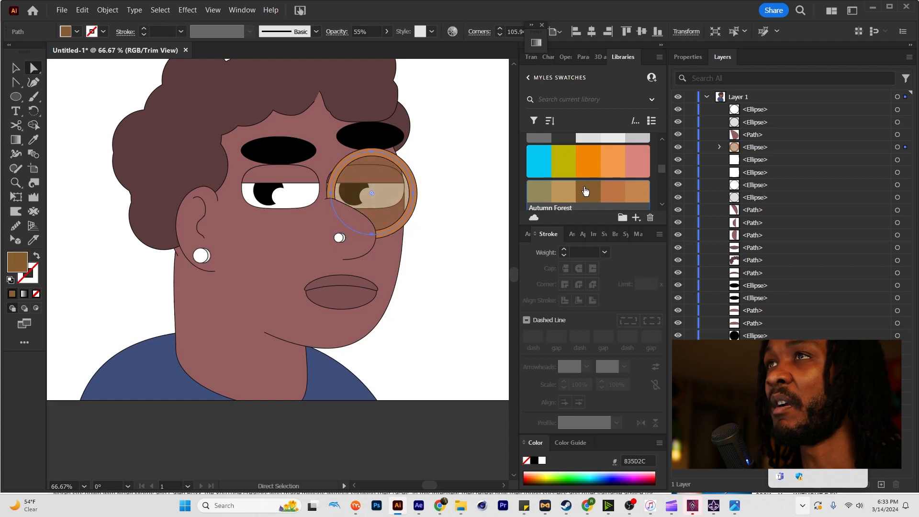
Try to group the lens with its frame ring.
left_click(459, 160)
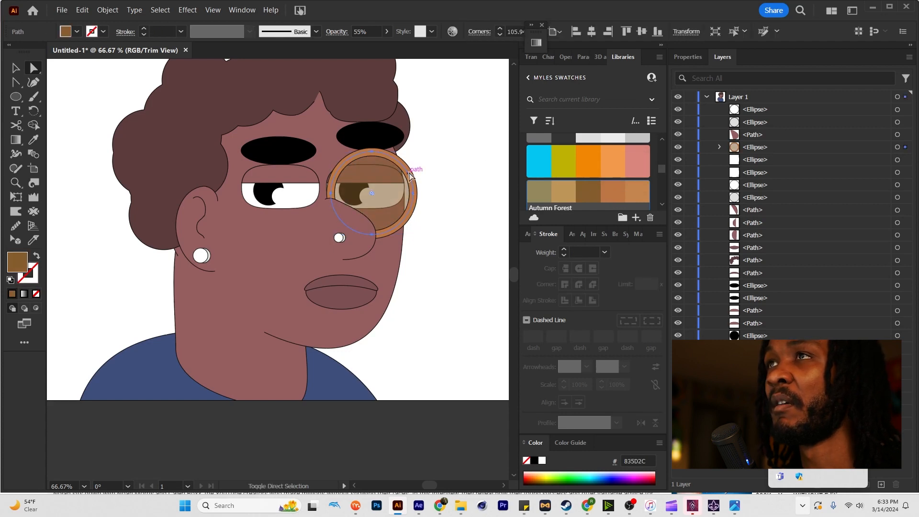
left_click(413, 176)
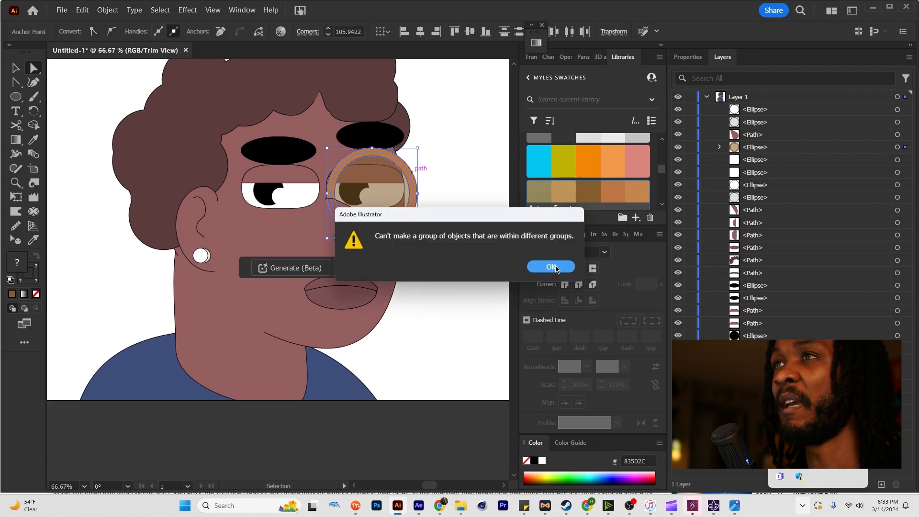
left_click(555, 266)
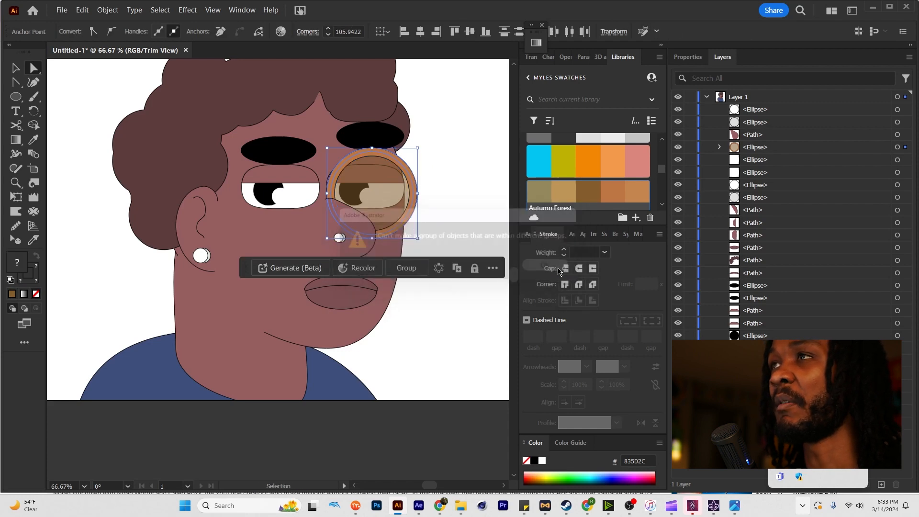
Duplicate the grouped lens and frame horizontally over the other eye.
key("v")
left_click(383, 196)
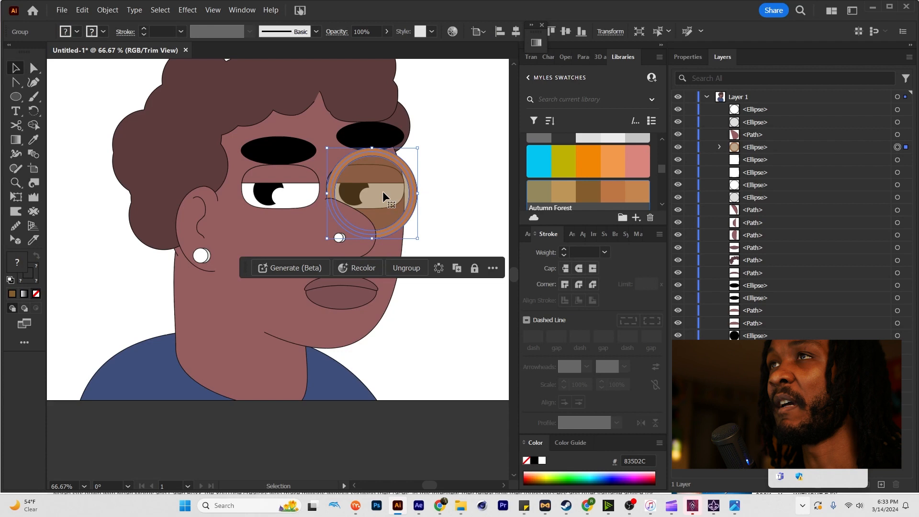
left_click_drag(383, 196, 285, 196)
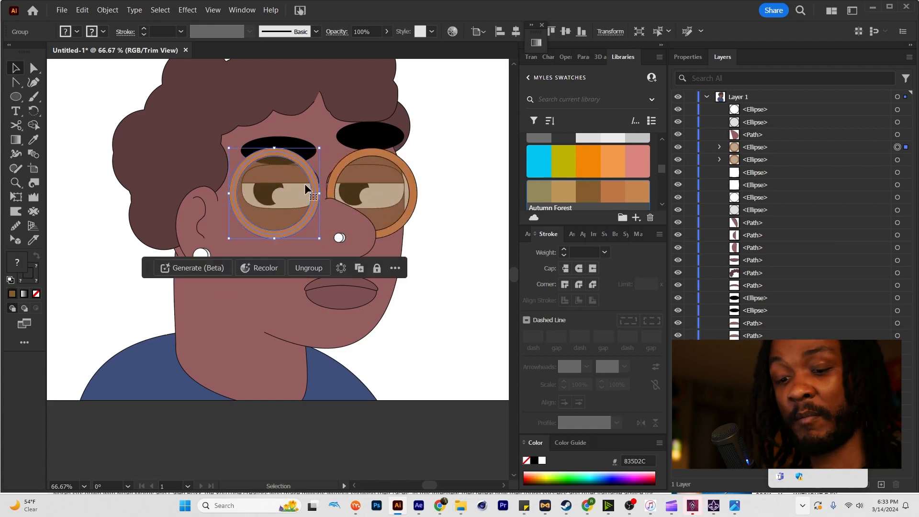
Draw a small flat ellipse bridging the two frames and match its fill and outline to the frame ring.
key("l")
scroll(305, 189, "up", 2)
left_click_drag(323, 154, 371, 178)
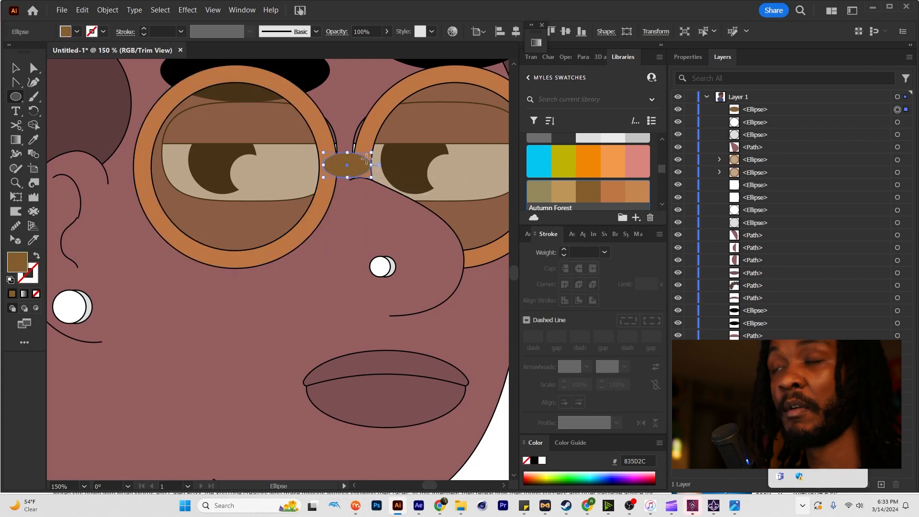
key("i")
left_click(368, 140)
Cut the bridge ellipse where it meets the rear frame's edge and delete the end overlapping that frame.
key("a")
scroll(336, 157, "up", 2)
key("c")
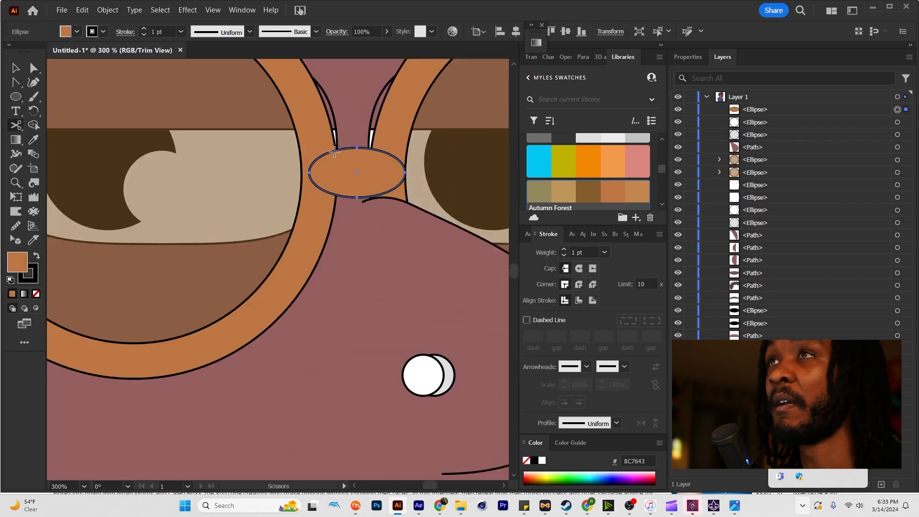
left_click(341, 149)
key("a")
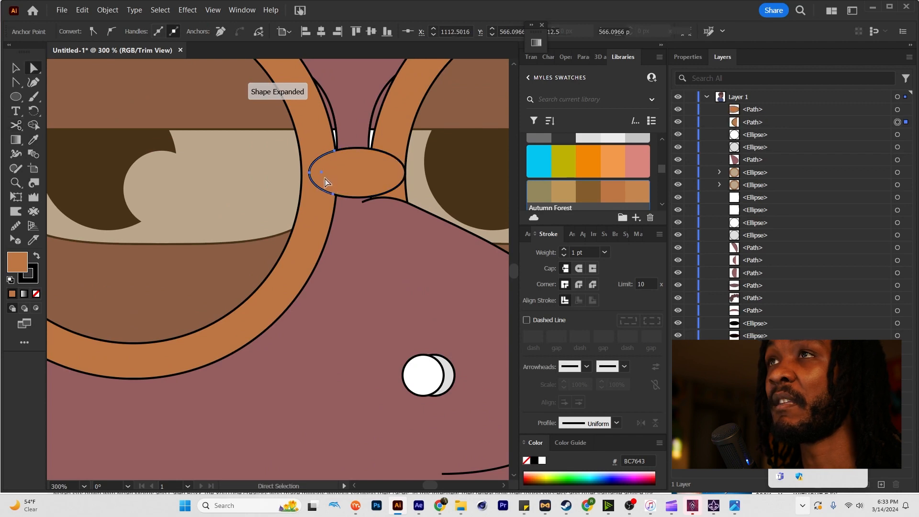
key("Delete")
Merge the bridge with the front frame ring using the Shape Builder.
left_click(390, 155)
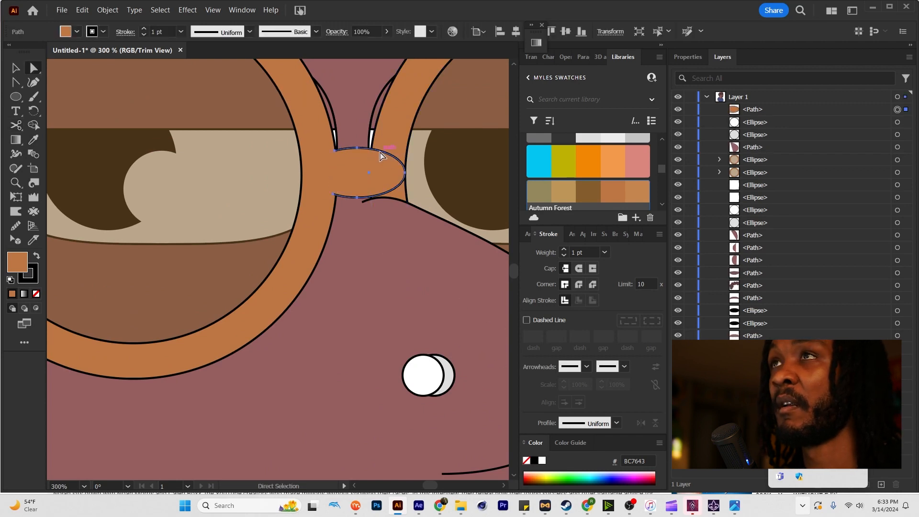
left_click(389, 158, "shift")
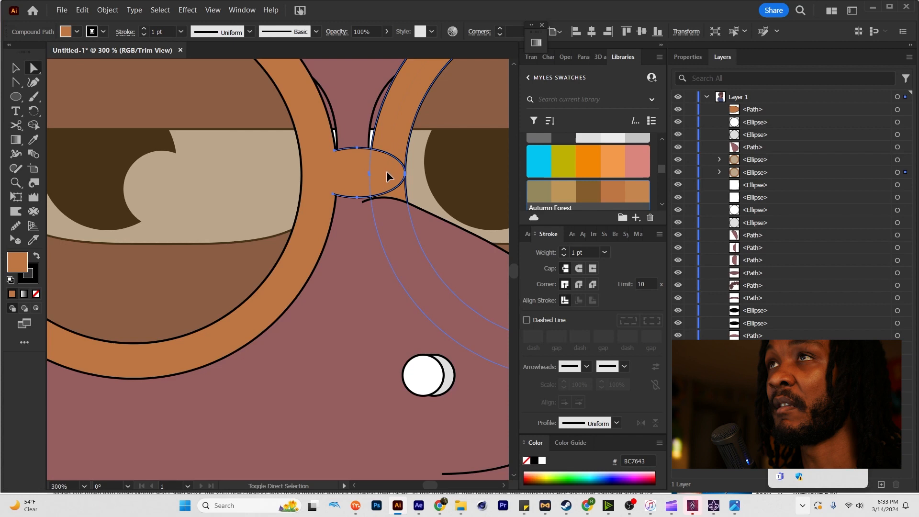
key("shift+m")
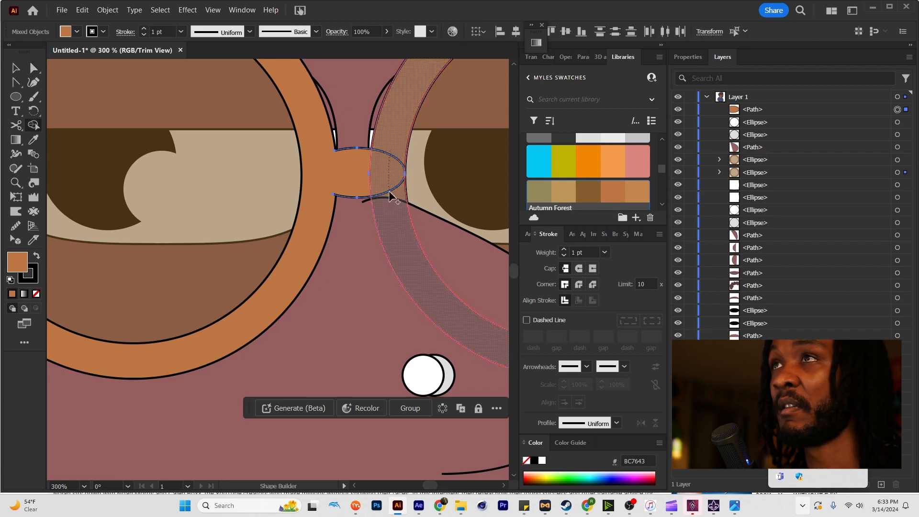
left_click(390, 192)
left_click_drag(364, 168, 331, 169)
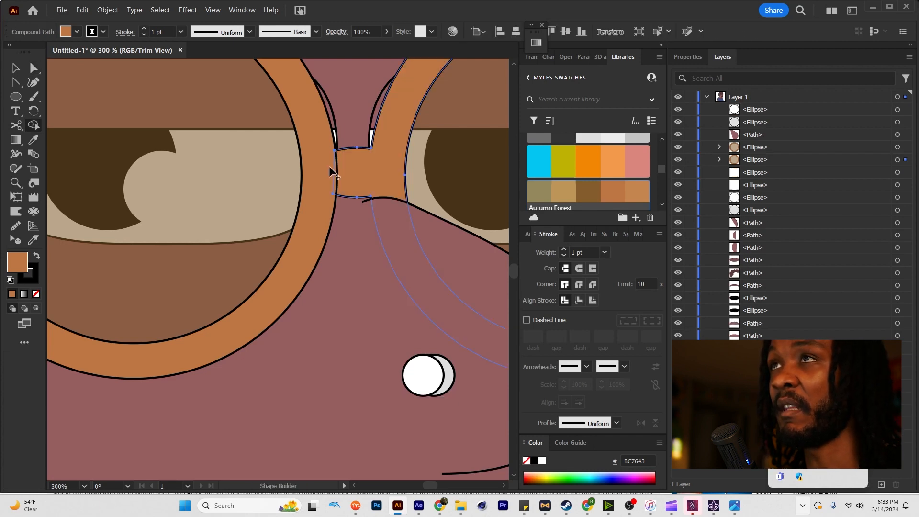
Try to cut the merged bridge's outline at both corners beside the rear frame and delete the edge between them.
key("c")
left_click(337, 155)
left_click(338, 191)
key("a")
left_click(340, 177)
key("Delete")
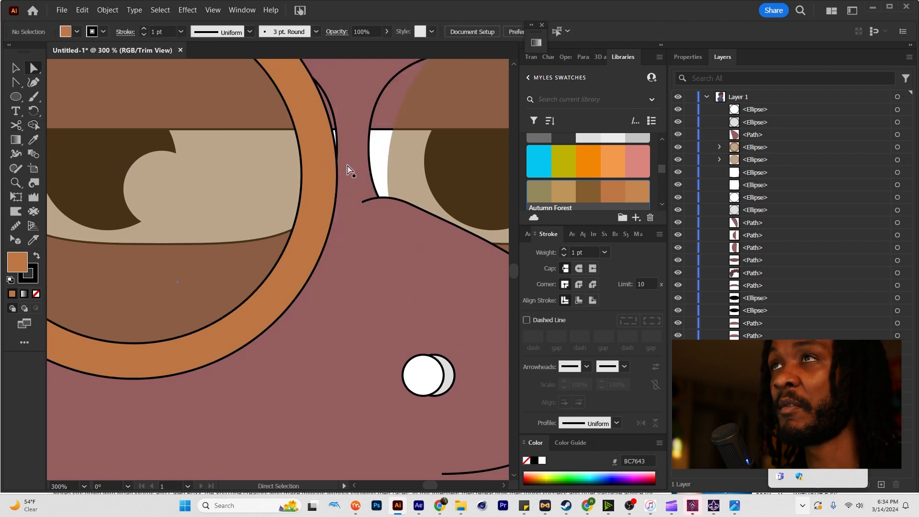
Undo the cuts and edge deletion on the merged bridge and deselect the front frame.
key("ctrl+z")
key("ctrl+z")
key("ctrl+z")
key("ctrl+z")
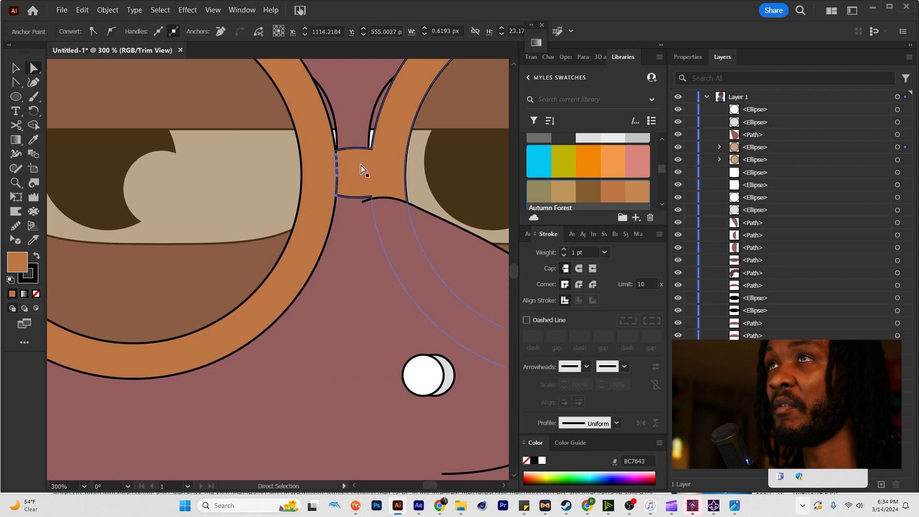
key("v")
key("ctrl+shift+a")
key("ctrl+1")
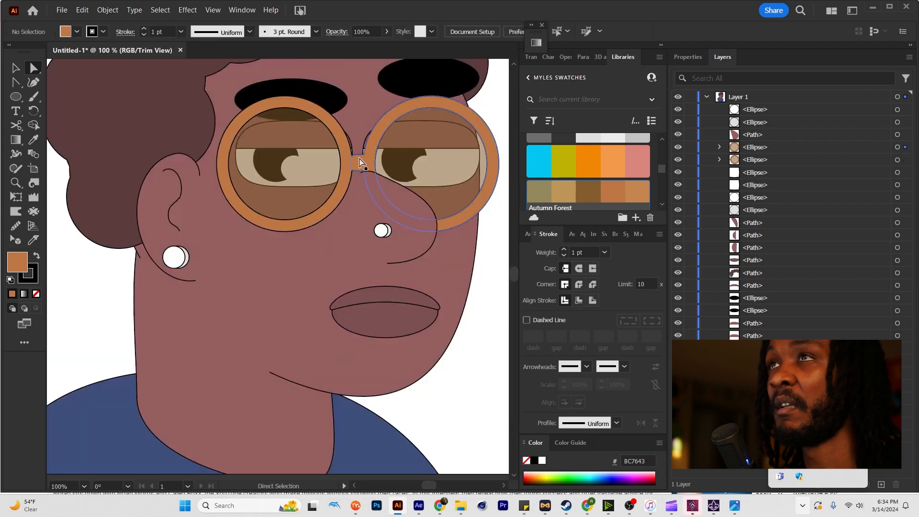
Draw a thin tapered temple arm in the frame colour from the rear frame ring back over the top of the ear.
key("l")
scroll(425, 130, "up", 1)
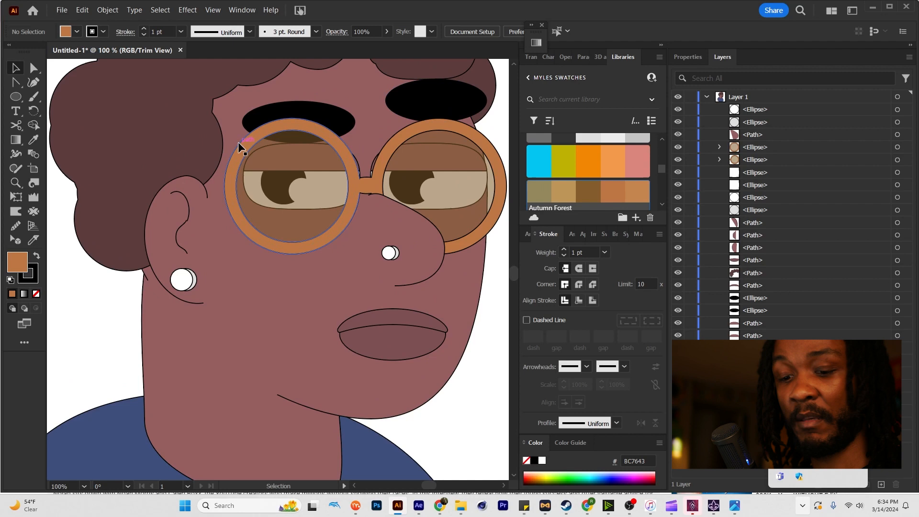
left_click_drag(163, 171, 199, 179)
key("a")
Bring the ear shape, its inner line and both earring circles to the front so they overlap the temple arm.
left_click(173, 207, "ctrl")
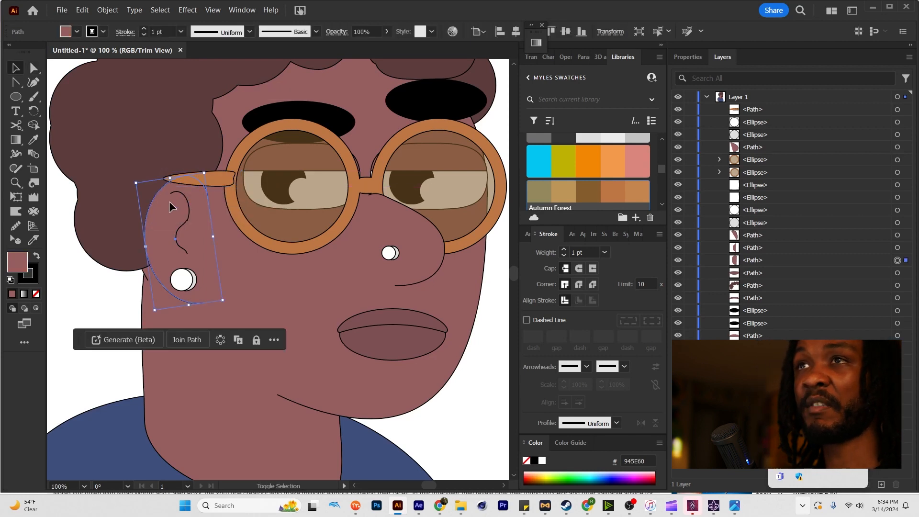
left_click(180, 203, "shift")
left_click(179, 245, "shift")
left_click(186, 278, "shift")
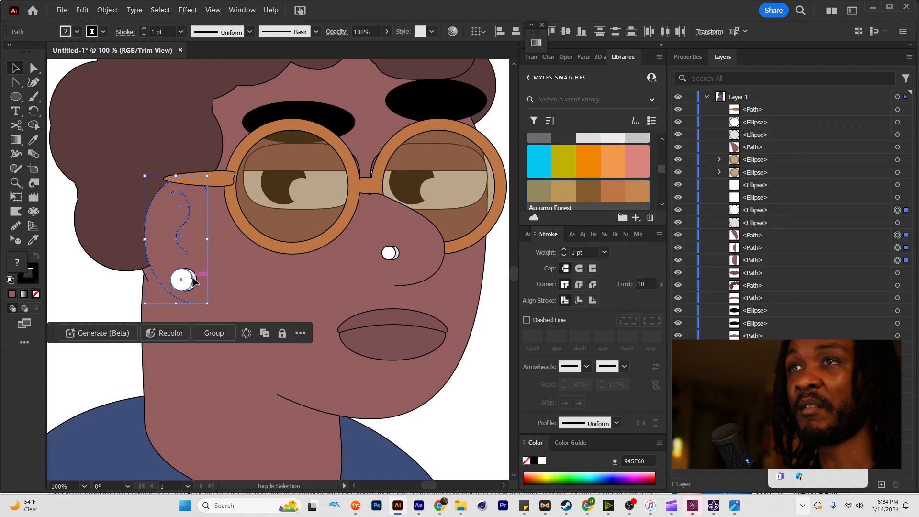
left_click(194, 278, "shift")
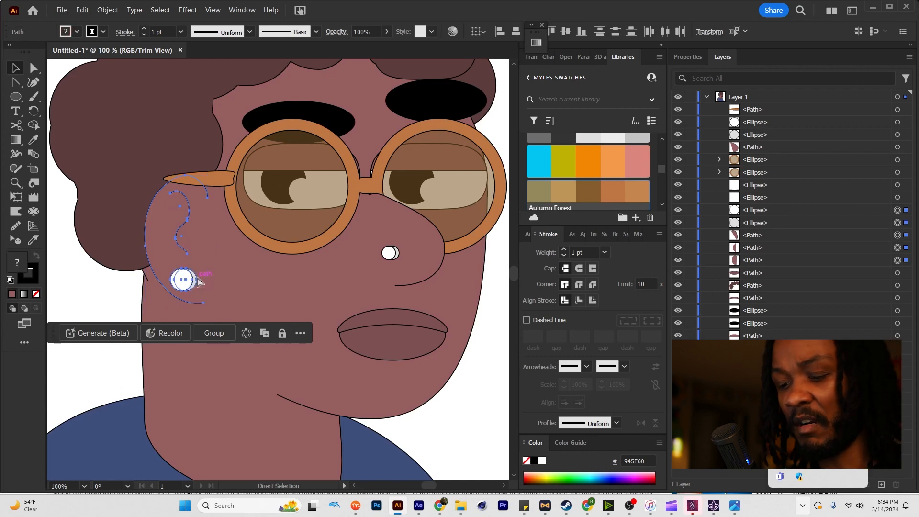
key("ctrl+shift+bracketright")
Extend the temple arm's pointed back end slightly farther into the hair behind the ear.
left_click(194, 176)
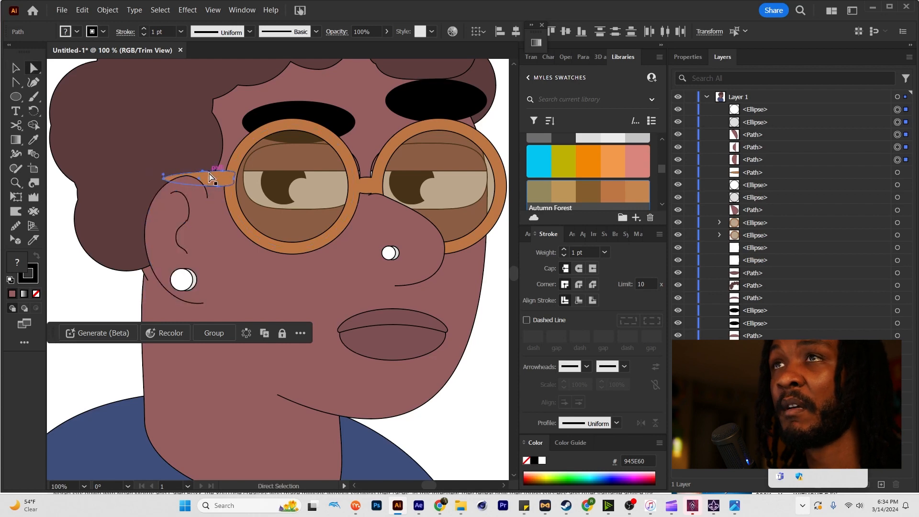
left_click_drag(160, 180, 149, 181)
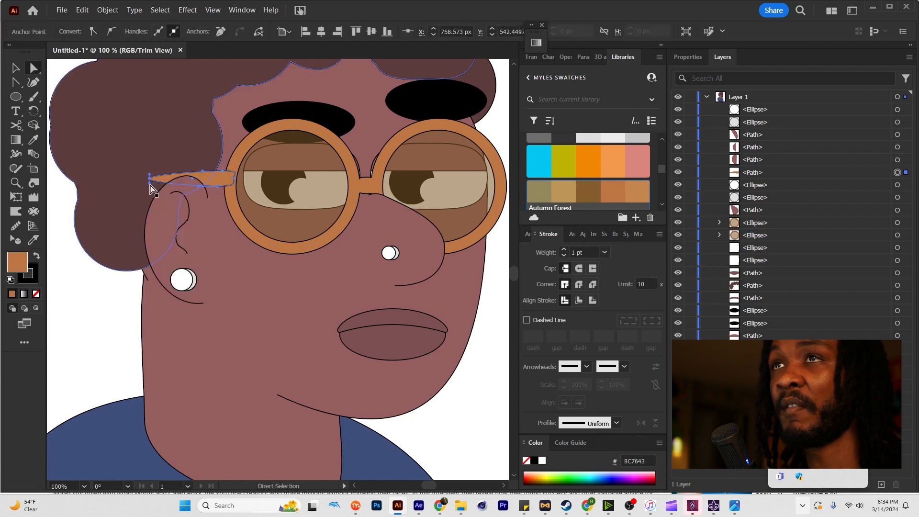
left_click(152, 193)
left_click(149, 181)
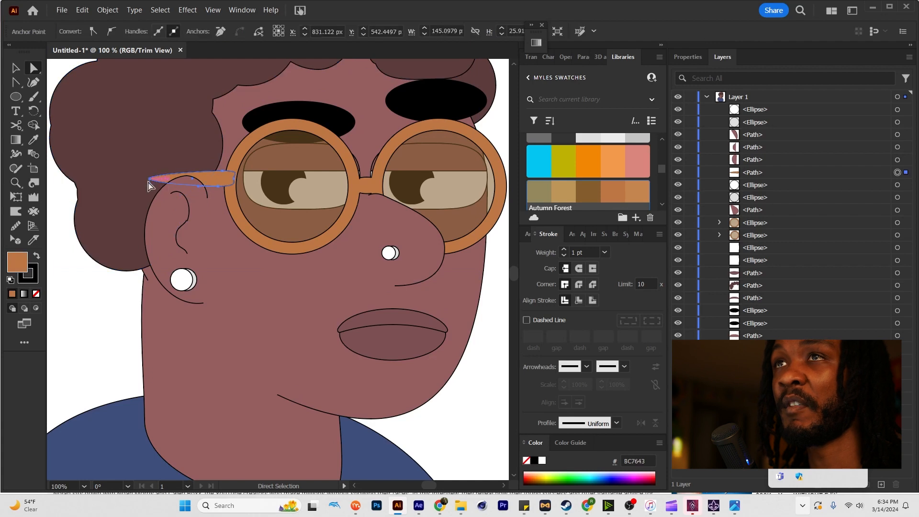
Cut the temple arm's outline with the Scissors where it meets the frame ring and delete the end overlapping the ring.
key("c")
scroll(225, 175, "up", 3)
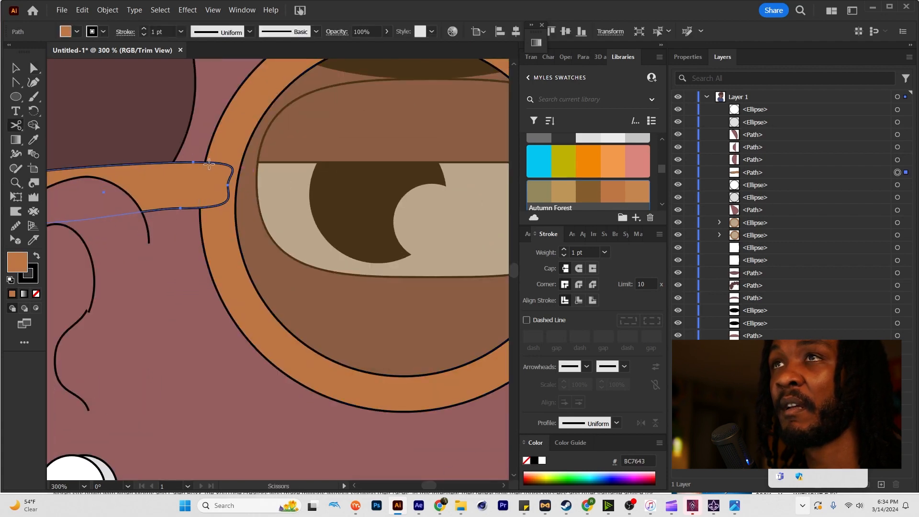
left_click(209, 164)
left_click(203, 207)
key("a")
left_click(214, 190)
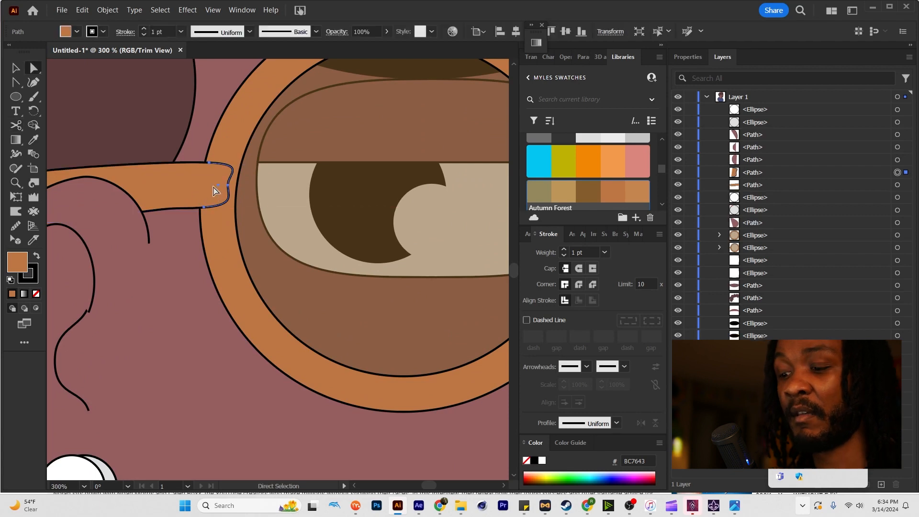
key("Delete")
Duplicate the temple arm onto the far side of the glasses and send the copy to the back.
scroll(215, 190, "down", 4)
left_click_drag(167, 200, 350, 203)
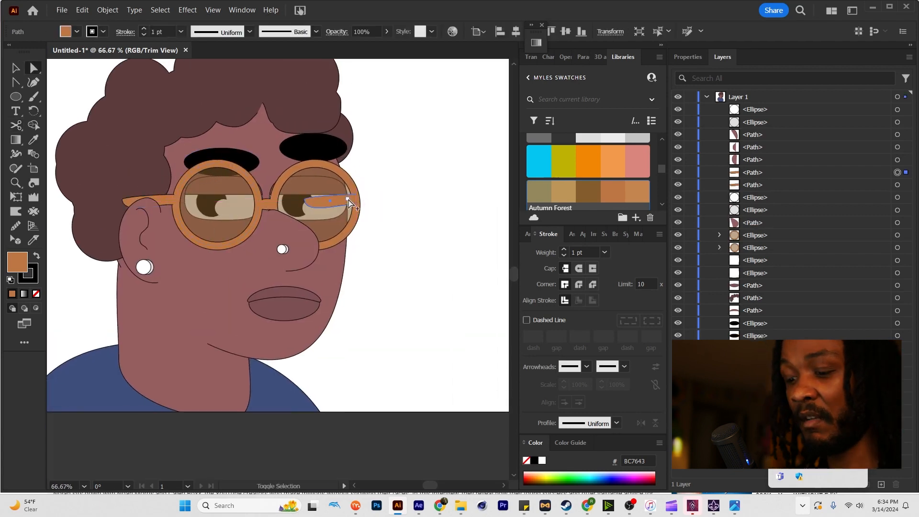
key("ctrl+shift+bracketleft")
key("v")
left_click(397, 168)
scroll(397, 168, "down", 3)
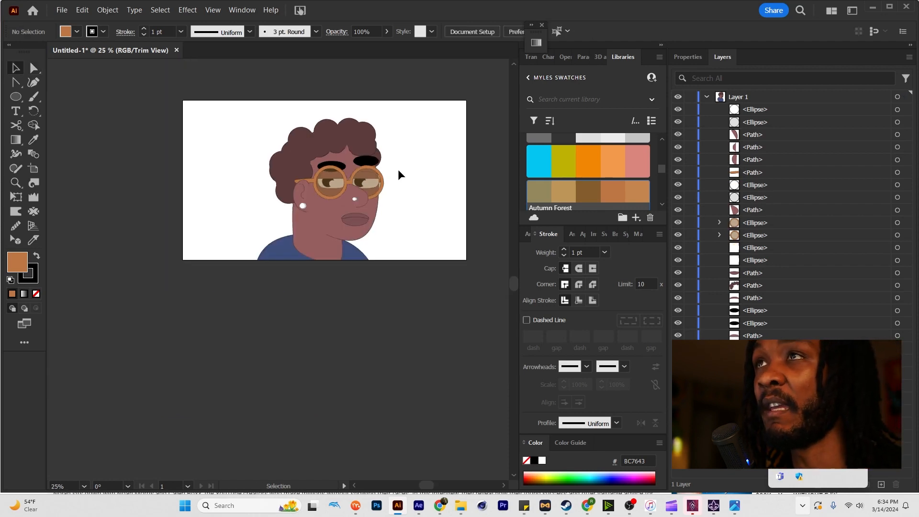
Match both eyebrows' fill and outline to the hair with the Eyedropper.
scroll(398, 171, "up", 2)
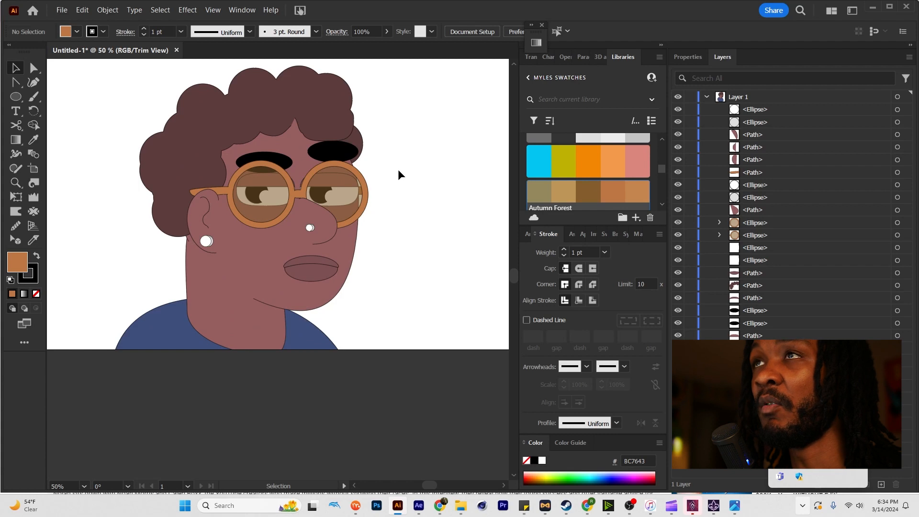
scroll(398, 168, "down", 1)
key("a")
left_click(355, 157)
scroll(356, 156, "up", 2)
left_click(292, 169, "shift")
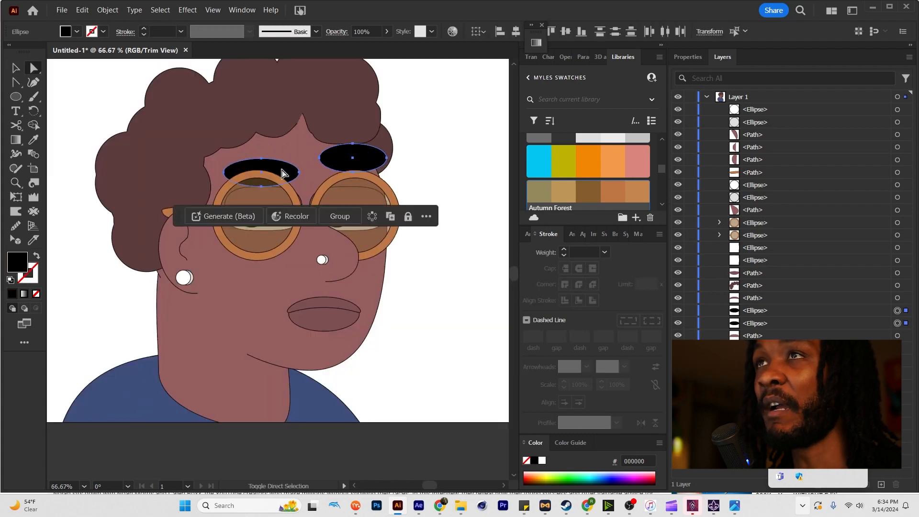
key("i")
left_click(342, 102)
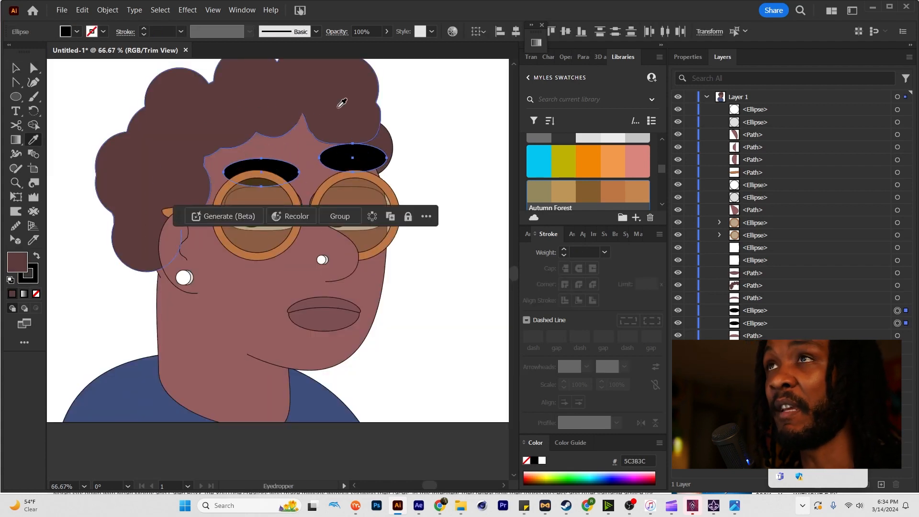
key("a")
left_click(437, 131)
left_click_drag(367, 160, 366, 164)
scroll(433, 151, "down", 1)
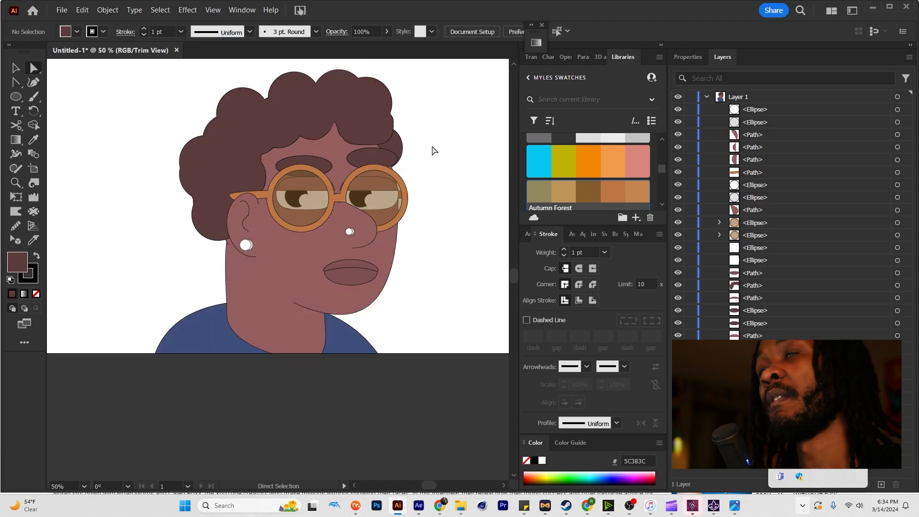
Draw a tilted collar ellipse in the shirt's blue around the neck base and send it to the back.
scroll(434, 150, "down", 1)
scroll(434, 151, "up", 1)
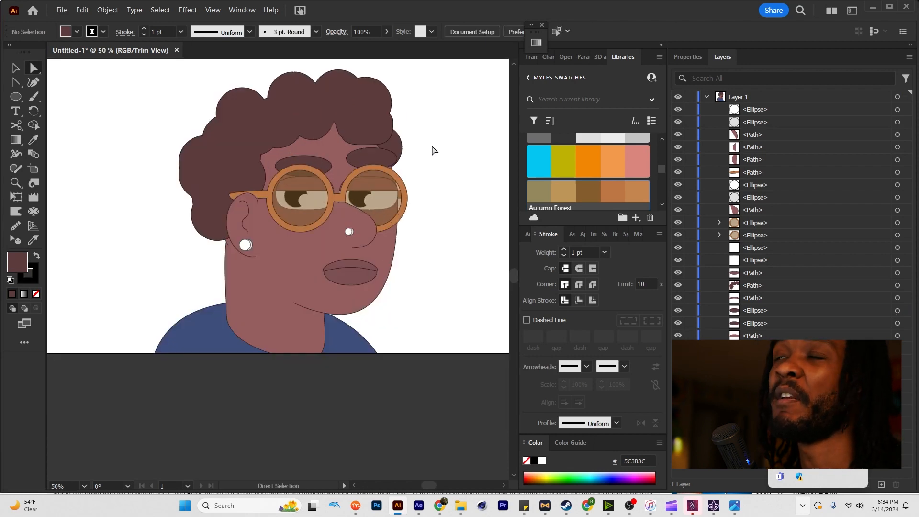
left_click_drag(434, 160, 418, 149)
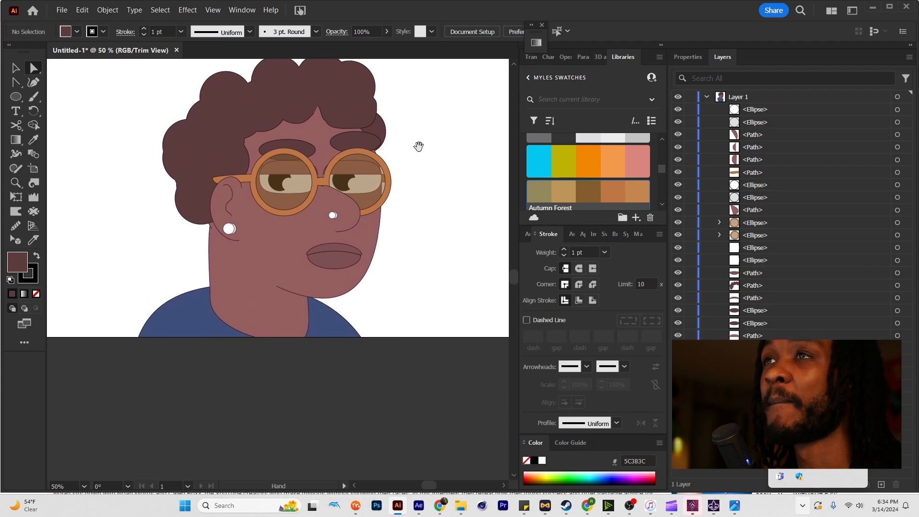
left_click(199, 322)
key("l")
left_click_drag(196, 294, 329, 366)
key("r")
left_click_drag(239, 340, 237, 337)
key("v")
key("ctrl+bracketleft")
key("ctrl+bracketleft")
key("ctrl+bracketleft")
key("ctrl+bracketleft")
key("ctrl+bracketleft")
key("ctrl+bracketleft")
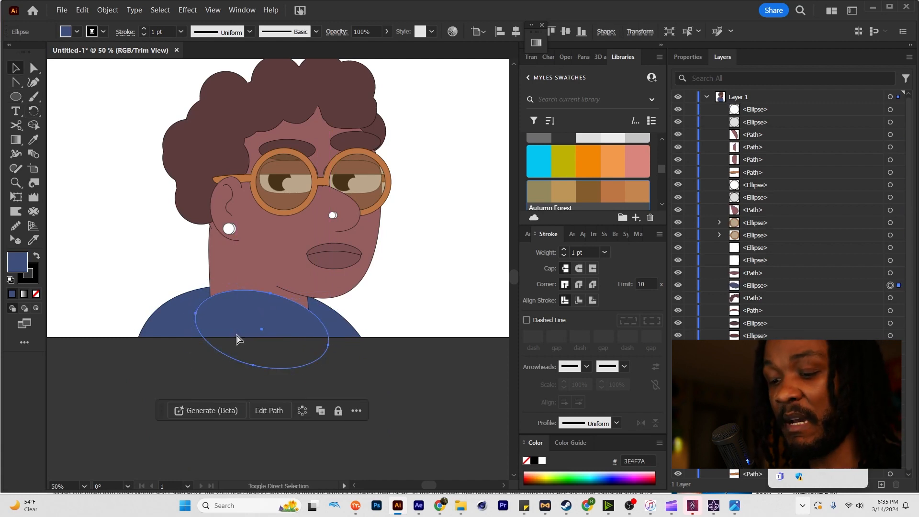
key("ctrl+shift+bracketleft")
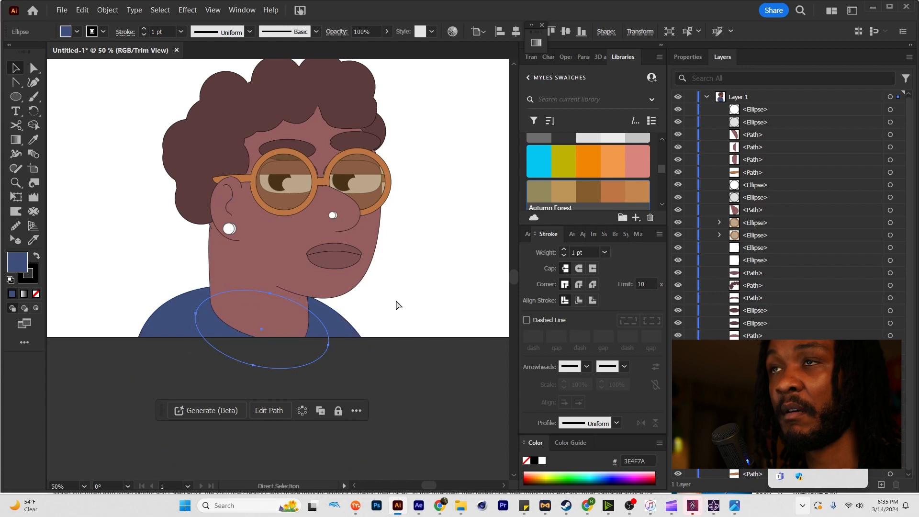
Send the shirt body behind the collar ellipse and nudge the collar slightly upward.
left_click(397, 303)
left_click(201, 321)
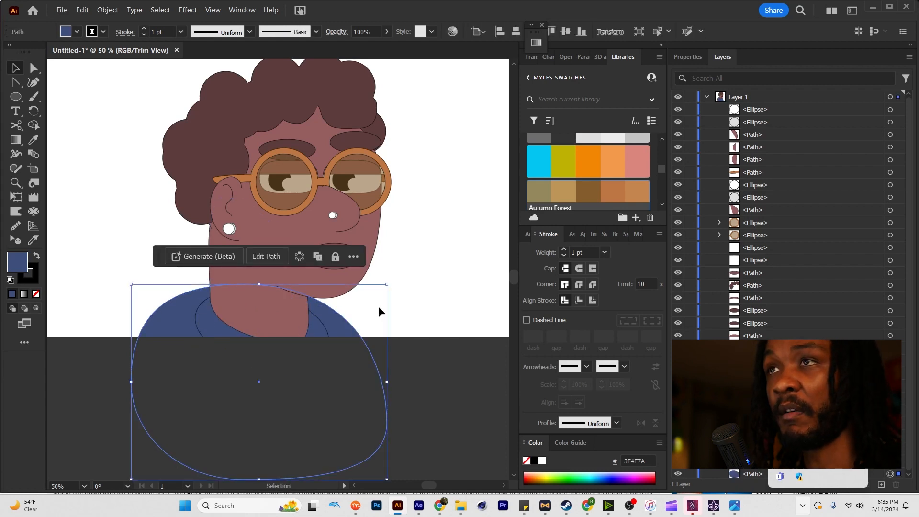
key("a")
left_click(316, 328)
left_click_drag(316, 331, 316, 327)
key("v")
left_click(407, 296)
Select all the character's artwork and group it.
key("space")
mouse_move(413, 262)
left_mouse_down()
mouse_move(378, 295)
mouse_move(373, 281)
mouse_move(414, 274)
left_mouse_up()
key("ctrl+minus")
key("space")
left_click_drag(397, 163, 163, 381)
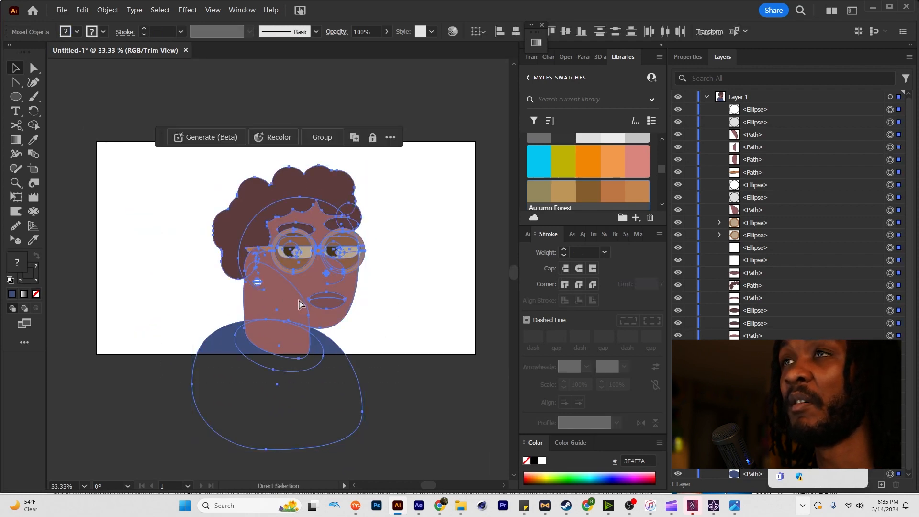
key("ctrl+g")
left_click(392, 306)
Examine the grouped character both close up and at full-artboard scale.
scroll(352, 303, "down", 1)
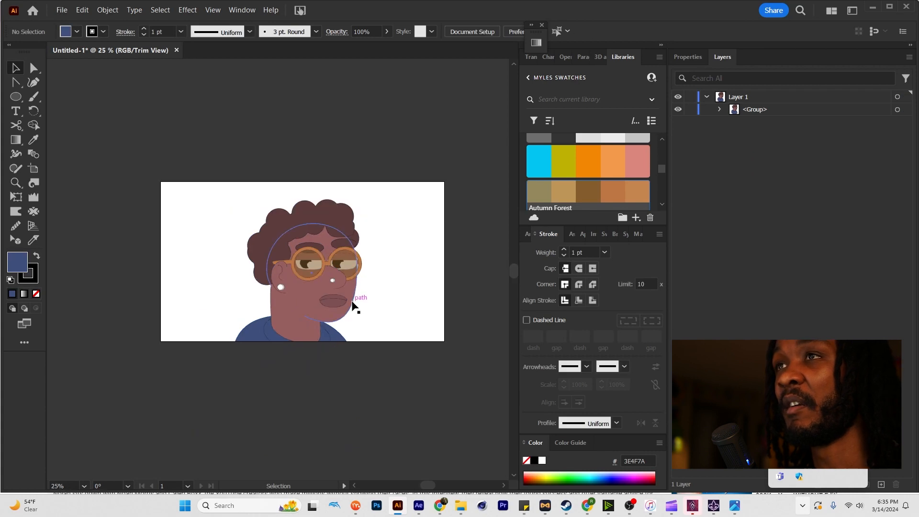
scroll(353, 304, "up", 3)
key("space")
left_click_drag(348, 307, 415, 329)
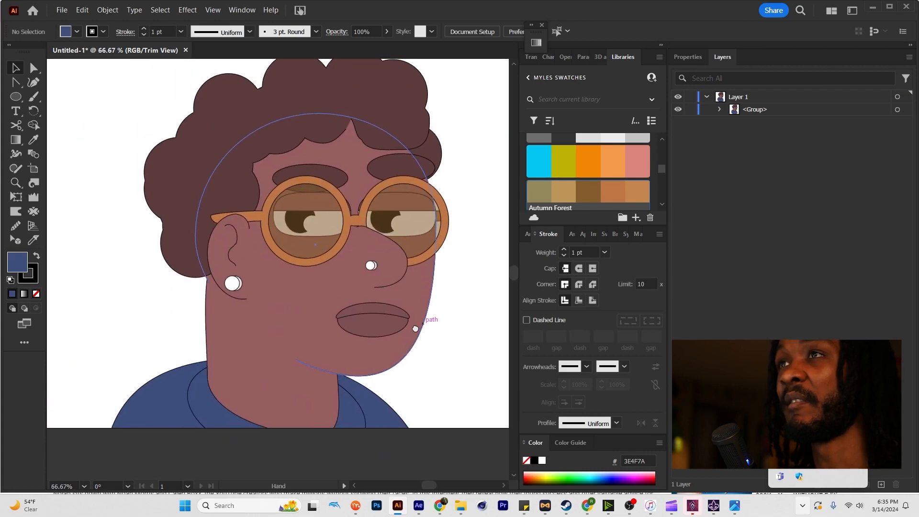
left_click_drag(441, 300, 428, 311)
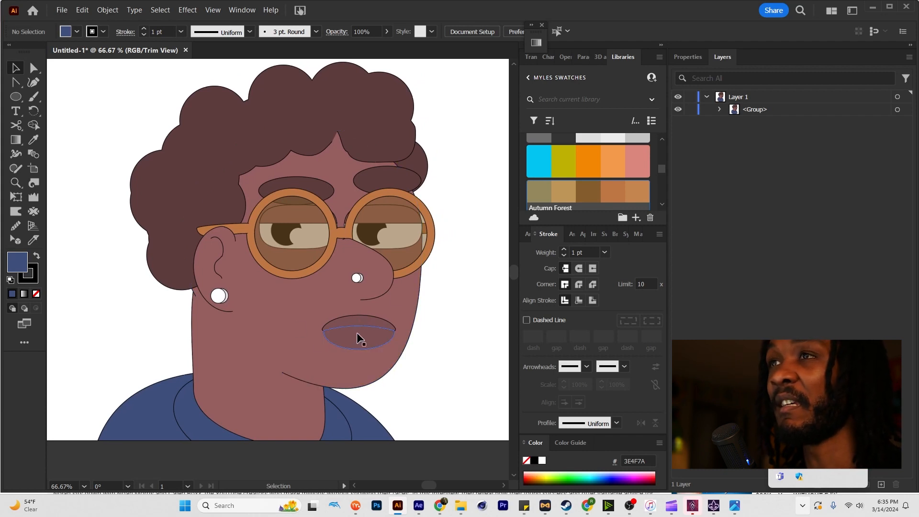
left_click(362, 346)
left_click(450, 297)
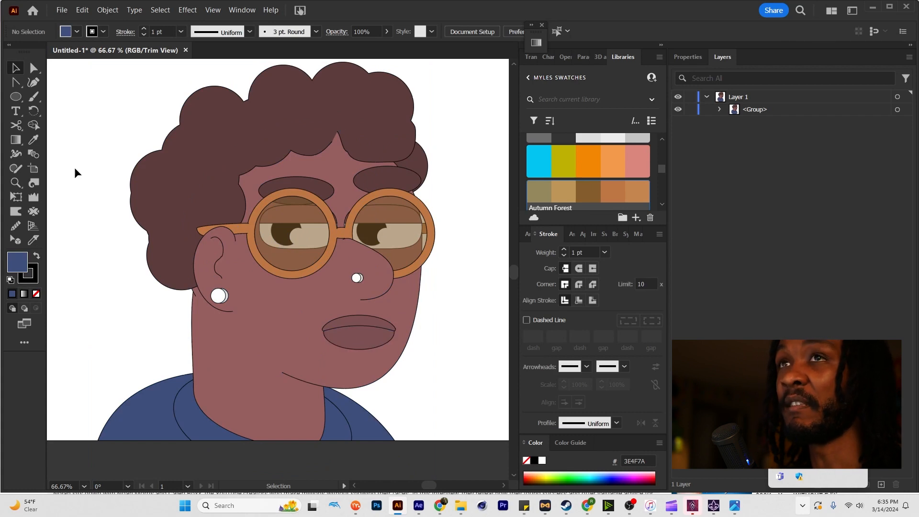
scroll(93, 275, "down", 1)
scroll(93, 275, "up", 1)
mouse_move(100, 285)
left_mouse_down()
mouse_move(100, 303)
mouse_move(101, 296)
left_mouse_up()
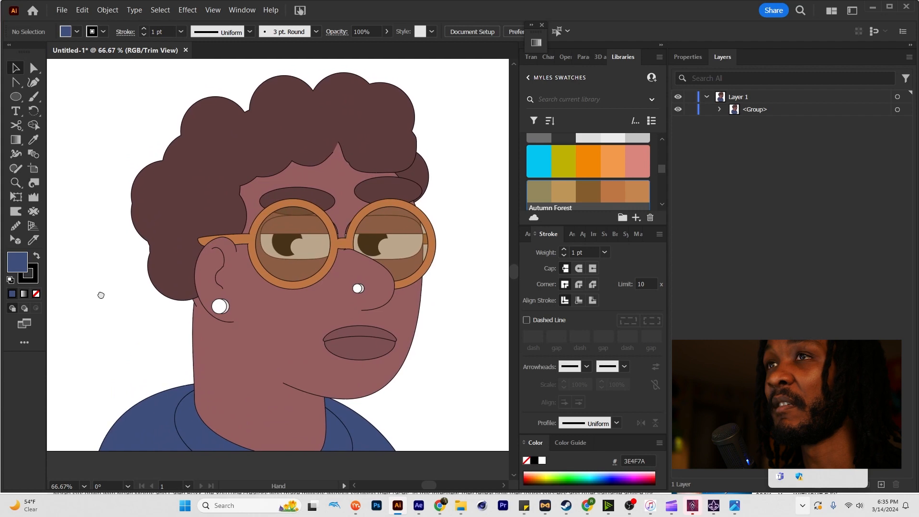
scroll(101, 298, "down", 1)
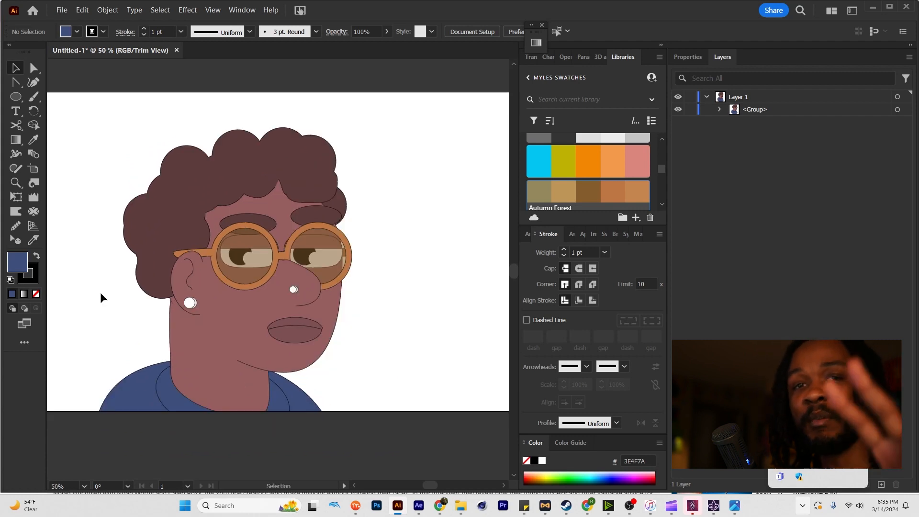